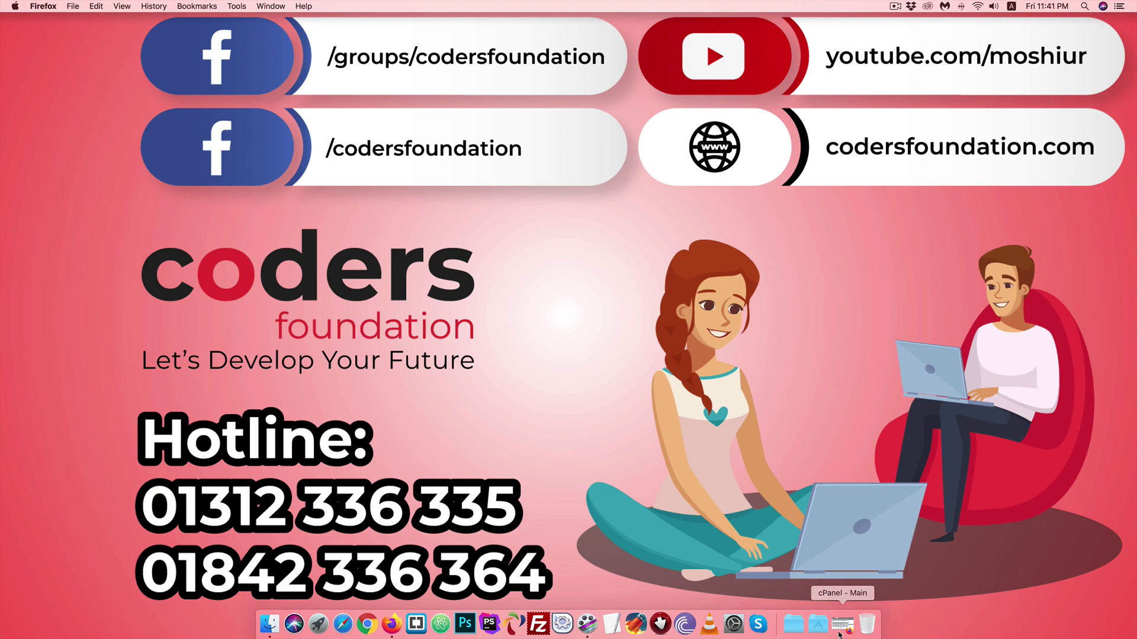
Confirm the live site shows an empty Index of /, then launch WordPress from Softaculous
{"action": "left_click", "coordinate": [330, 22]}
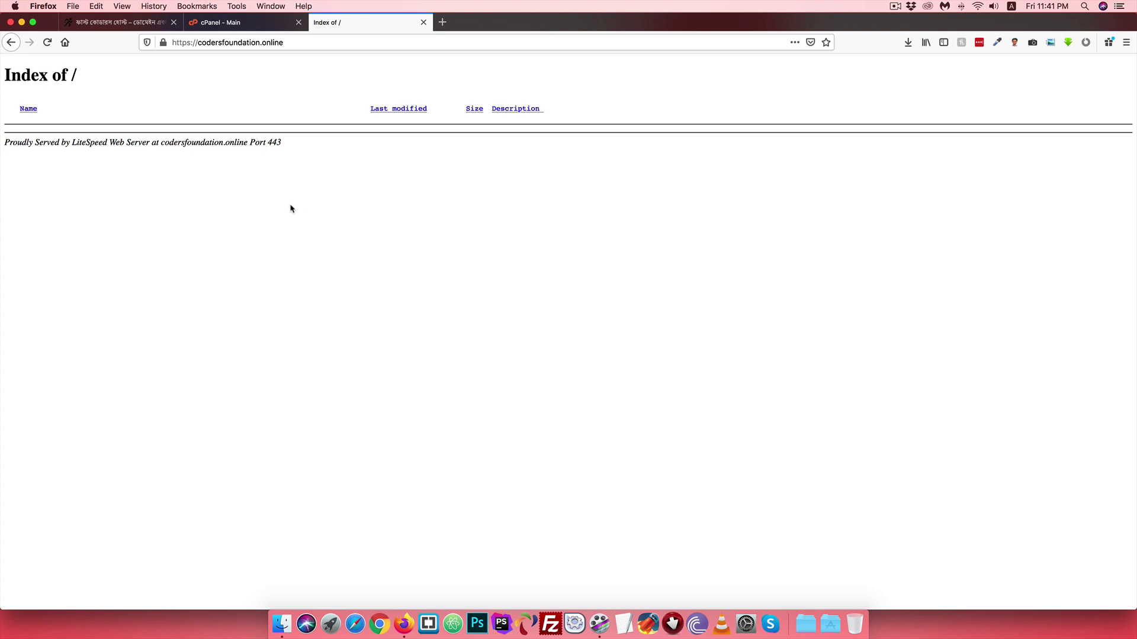
{"action": "left_click", "coordinate": [216, 25]}
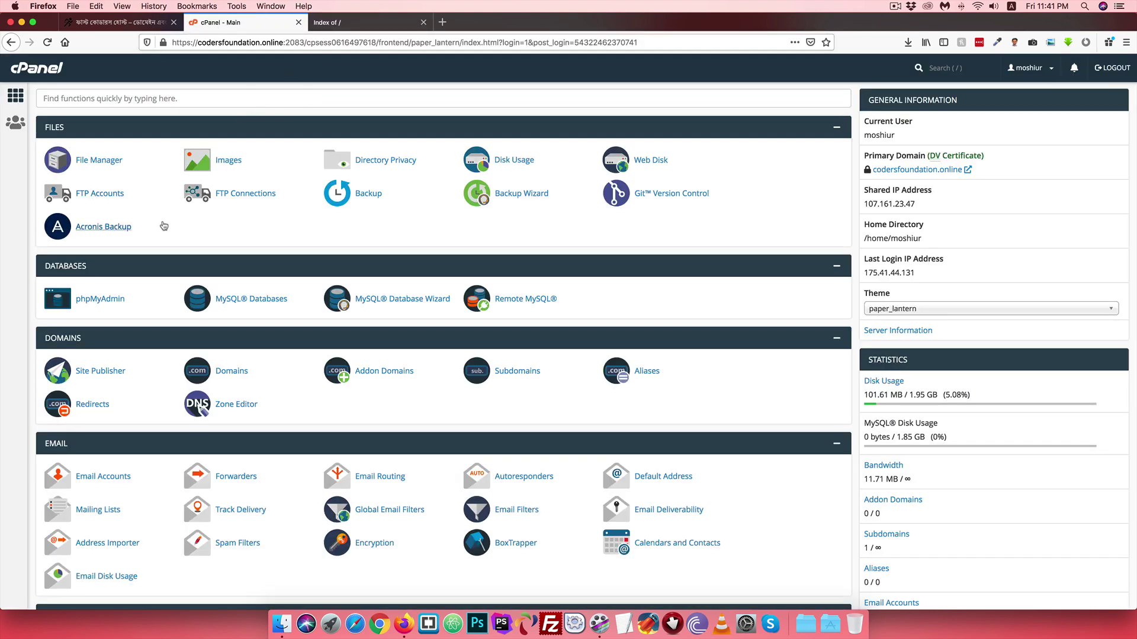
{"action": "scroll", "coordinate": [163, 221], "scroll_direction": "down", "scroll_amount": 15}
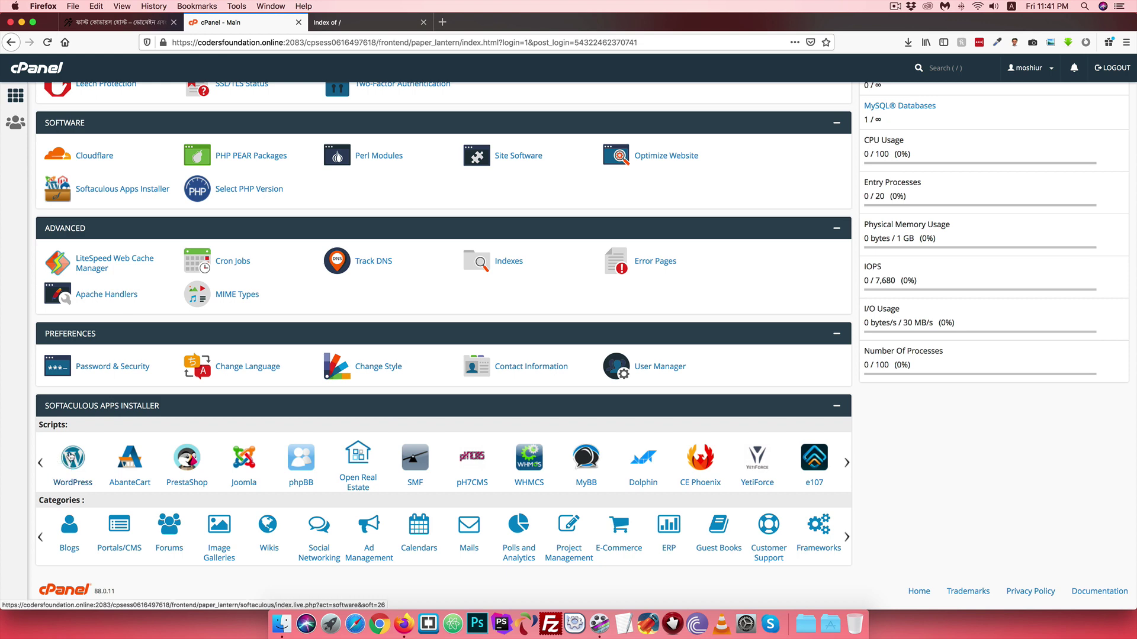
{"action": "left_click", "coordinate": [71, 459]}
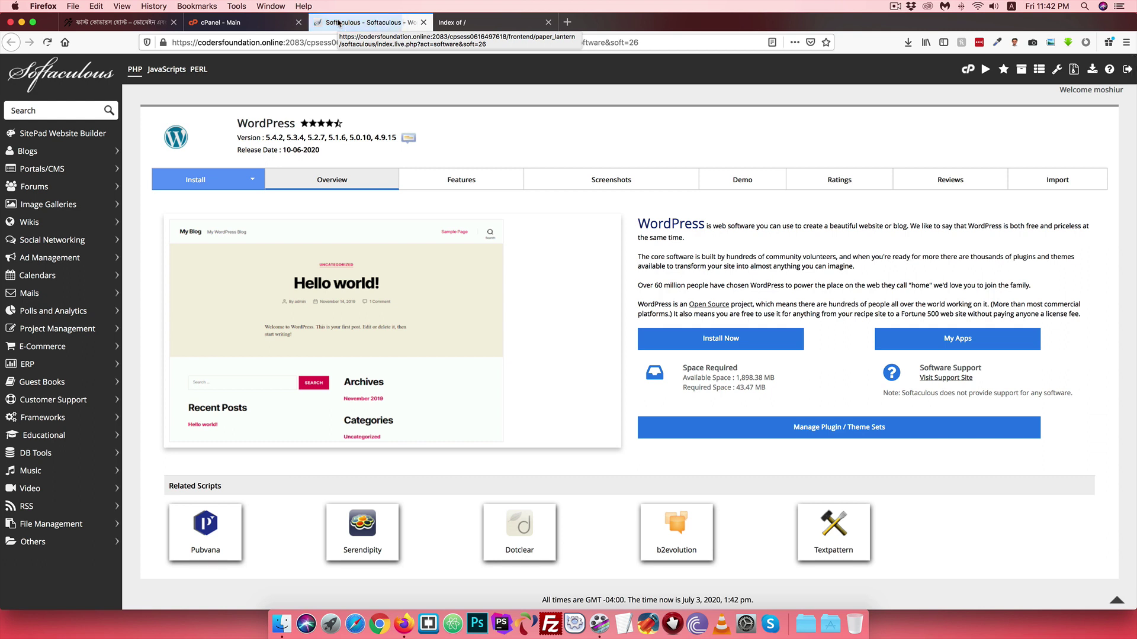
Start a new WordPress installation from the Softaculous WordPress overview page
{"action": "left_click", "coordinate": [721, 339]}
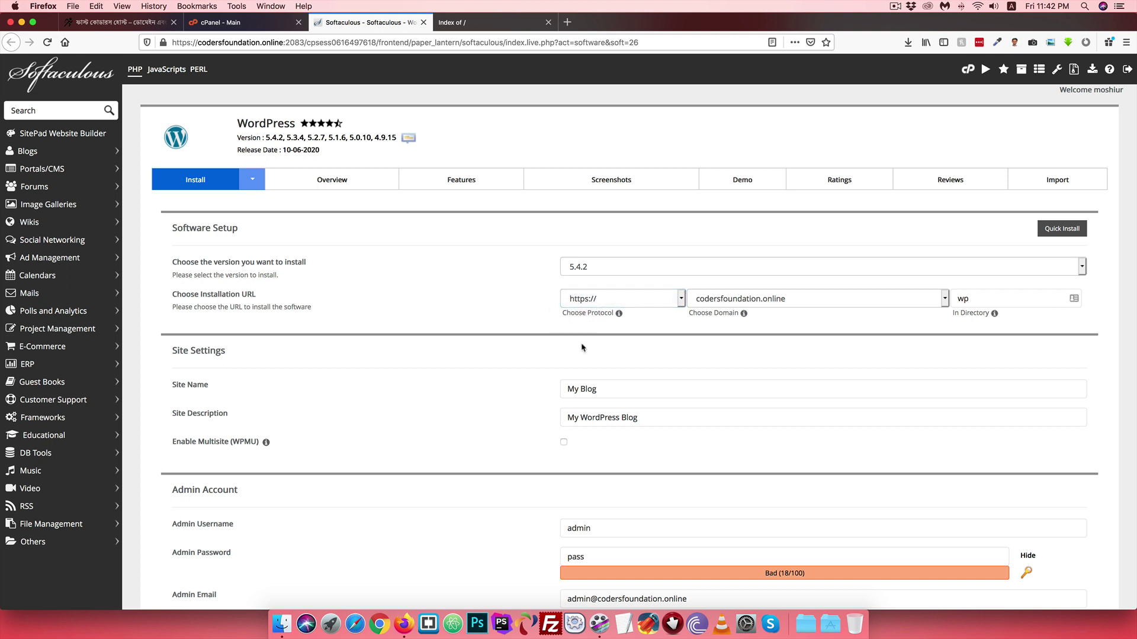
{"action": "left_click", "coordinate": [450, 22]}
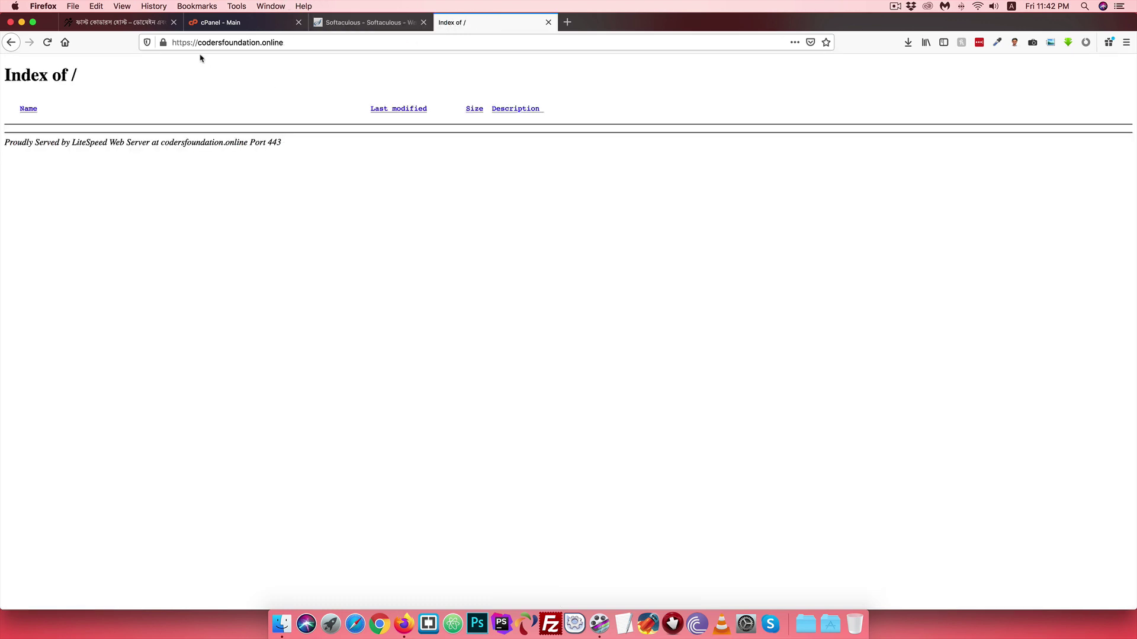
{"action": "left_click", "coordinate": [210, 22]}
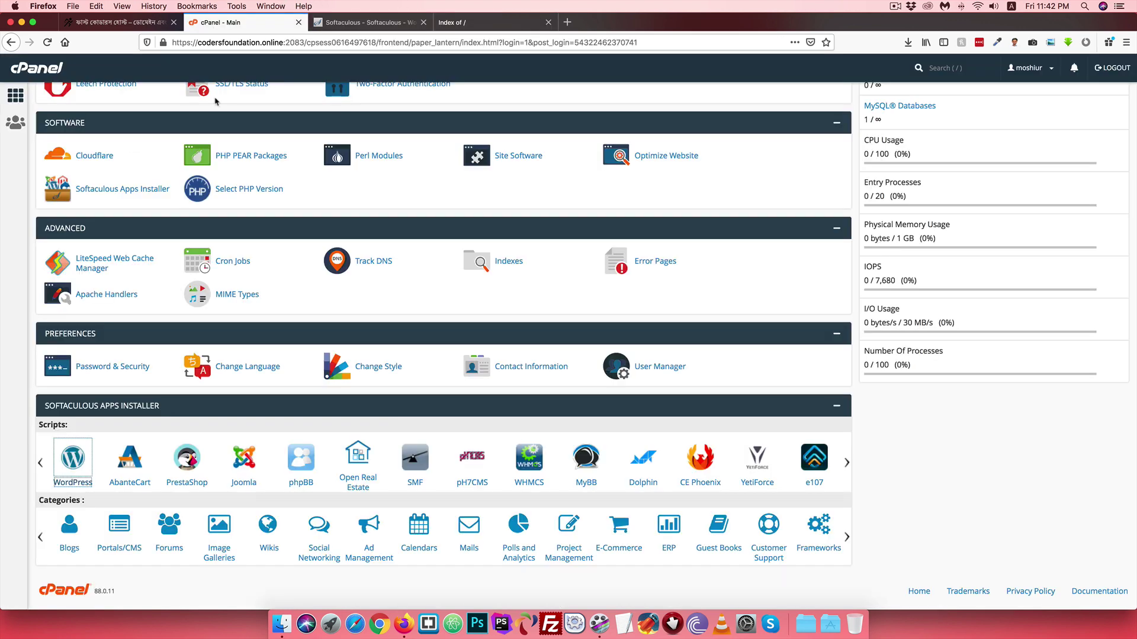
{"action": "scroll", "coordinate": [215, 100], "scroll_direction": "up", "scroll_amount": 10}
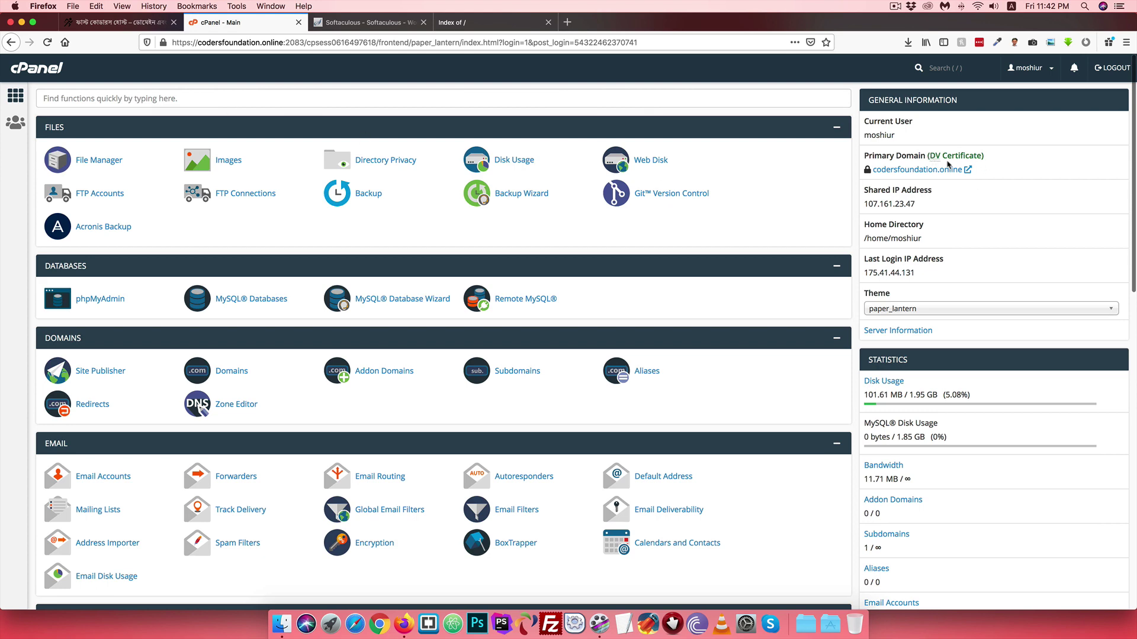
{"action": "left_click", "coordinate": [329, 26]}
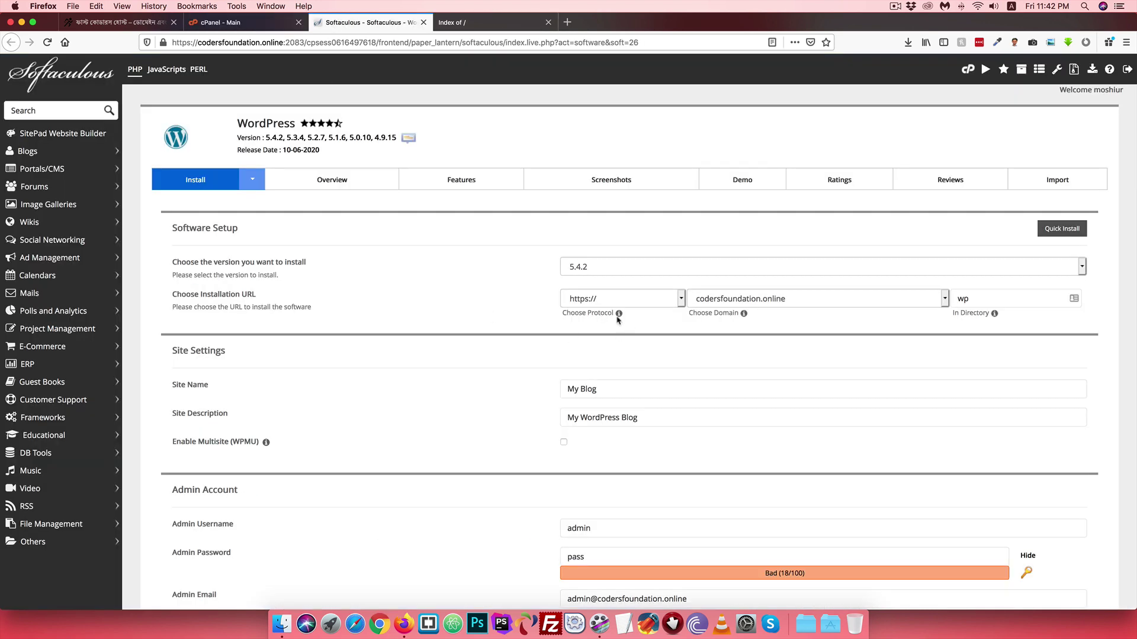
{"action": "left_click", "coordinate": [588, 302]}
{"action": "left_click", "coordinate": [582, 278]}
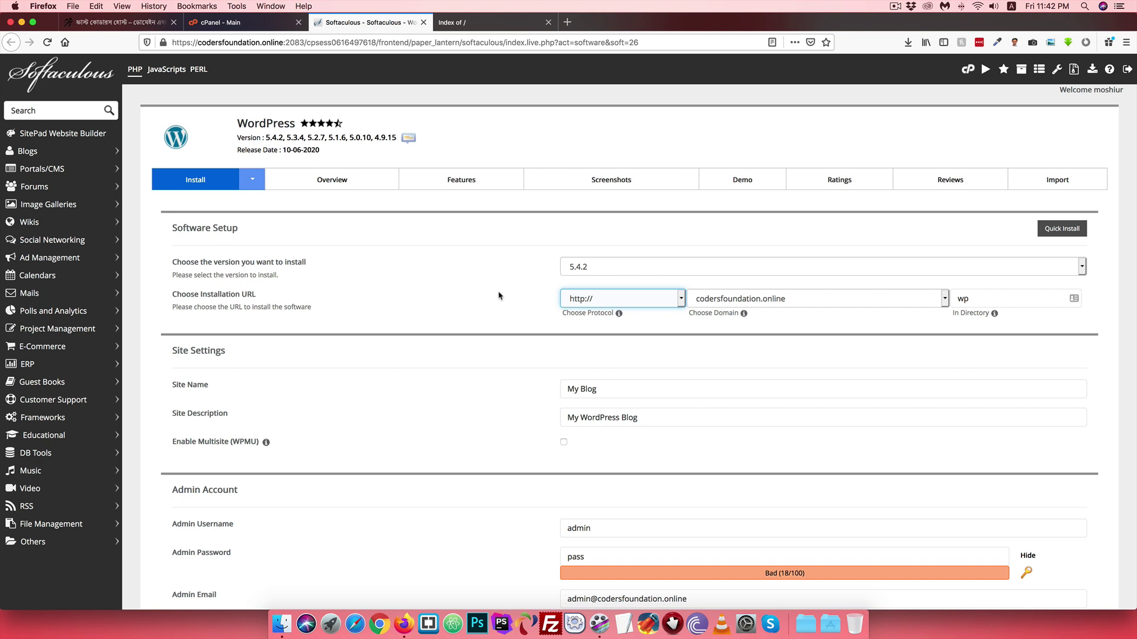
{"action": "left_click", "coordinate": [572, 299]}
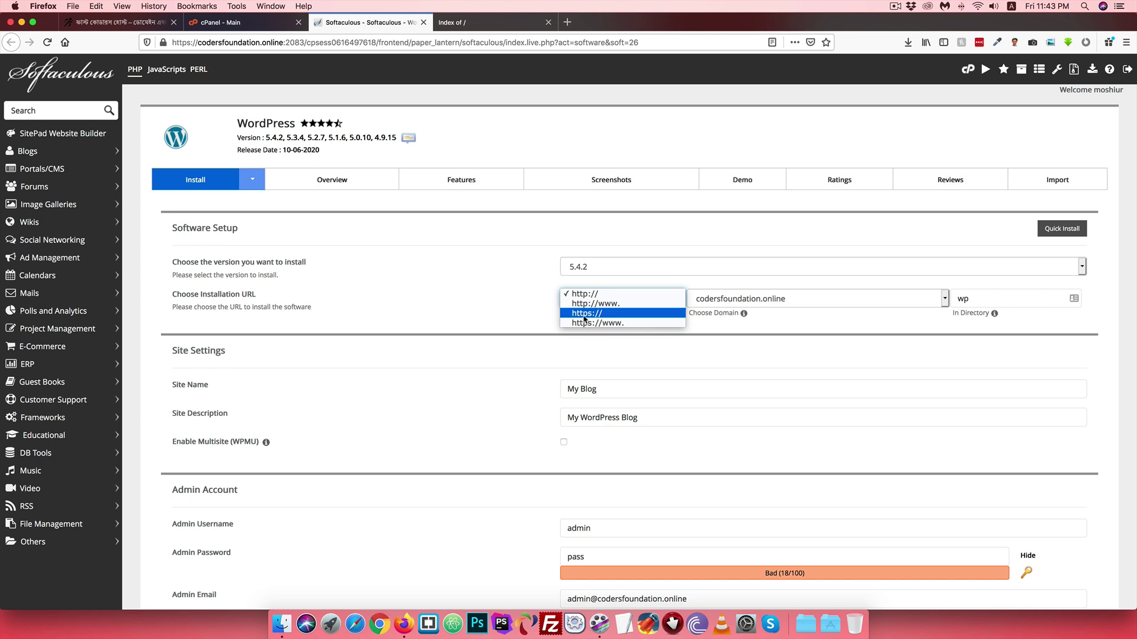
{"action": "left_click", "coordinate": [521, 302]}
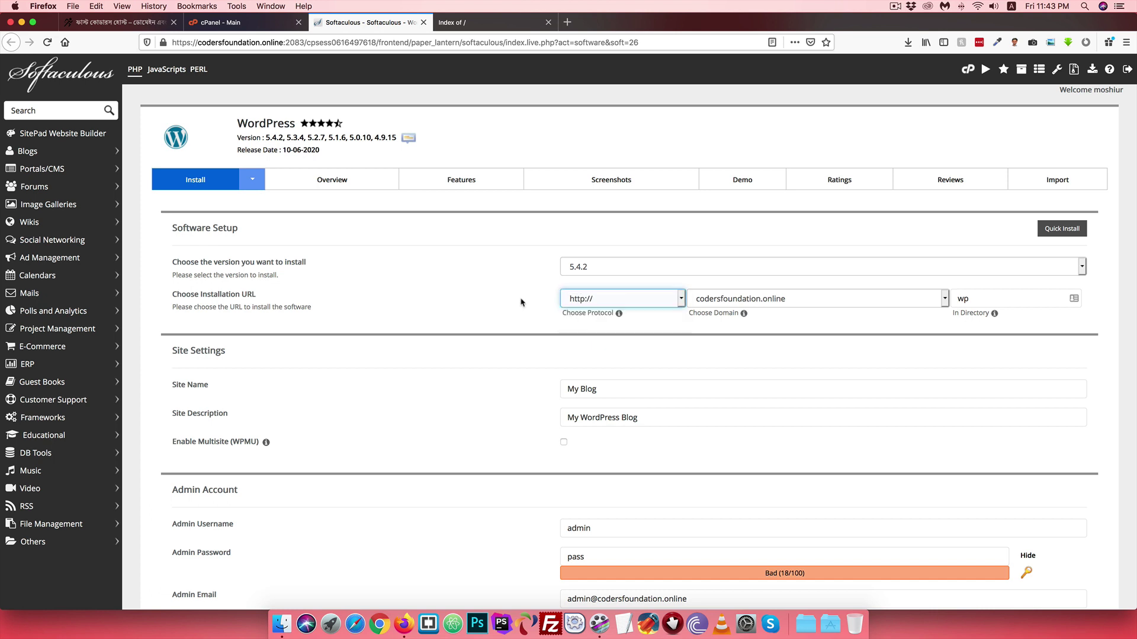
{"action": "left_click", "coordinate": [579, 302]}
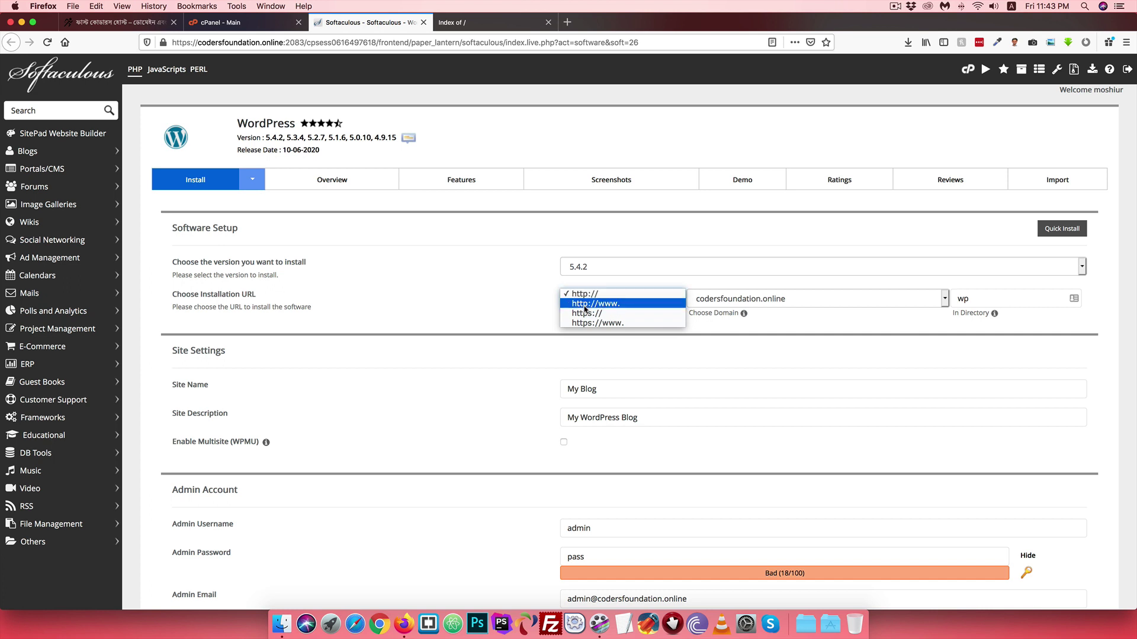
{"action": "left_click", "coordinate": [524, 303]}
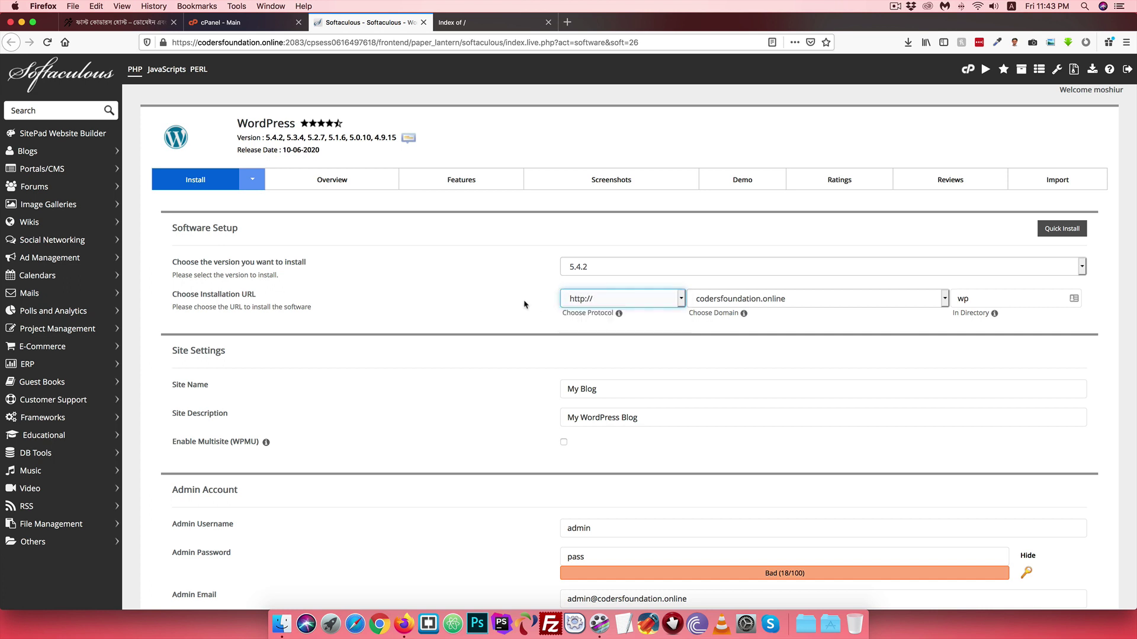
{"action": "left_click", "coordinate": [588, 304]}
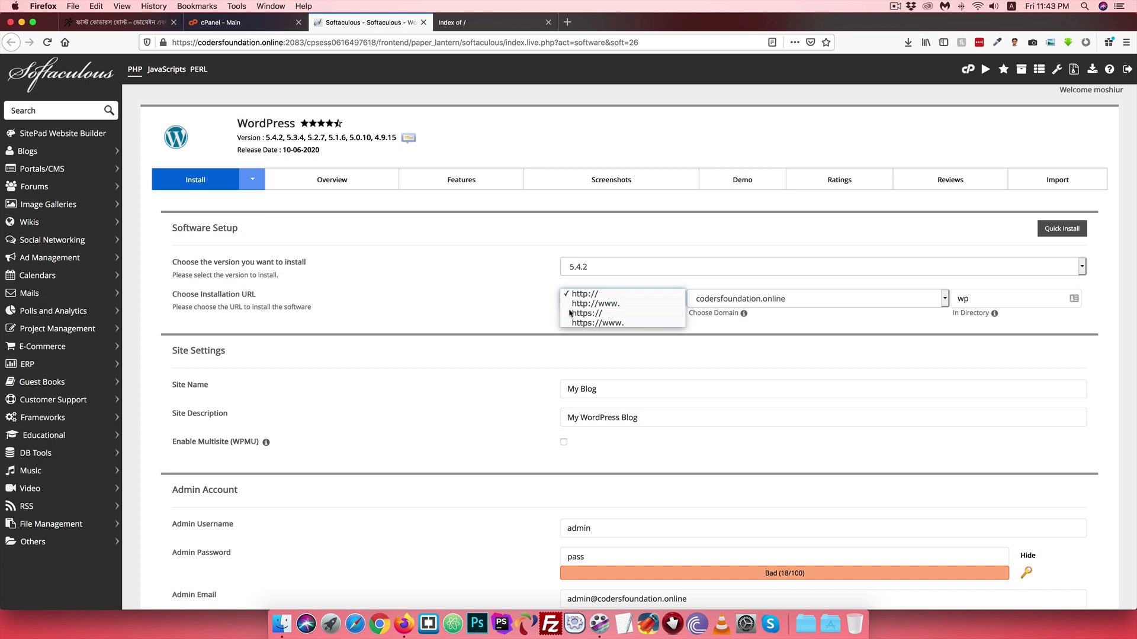
{"action": "left_click", "coordinate": [586, 305]}
{"action": "left_click", "coordinate": [587, 304]}
{"action": "left_click", "coordinate": [594, 314]}
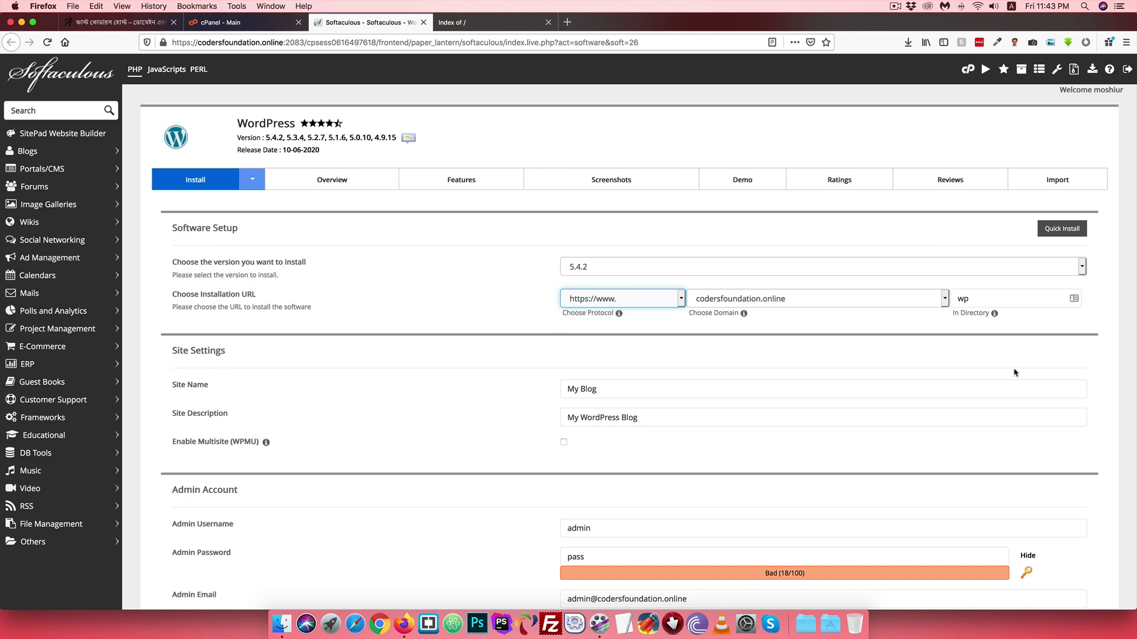
{"action": "left_click", "coordinate": [966, 301]}
Keep codersfoundation.online as the domain, clear 'wp' from In Directory, and return to cPanel
{"action": "left_click", "coordinate": [728, 299]}
{"action": "left_click", "coordinate": [748, 309]}
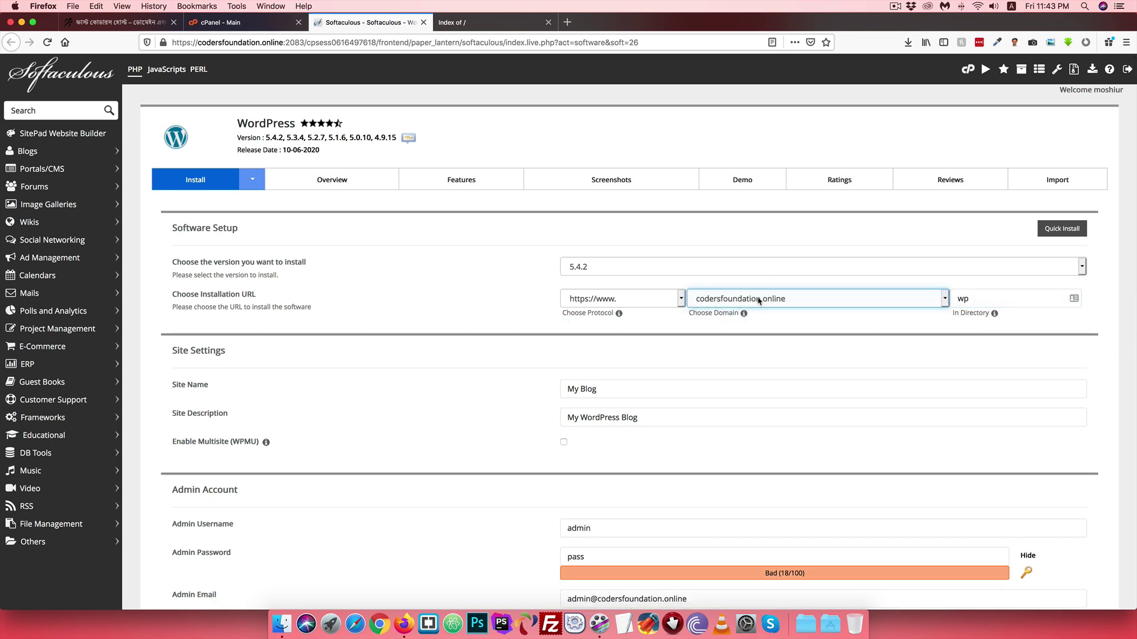
{"action": "left_click", "coordinate": [970, 300]}
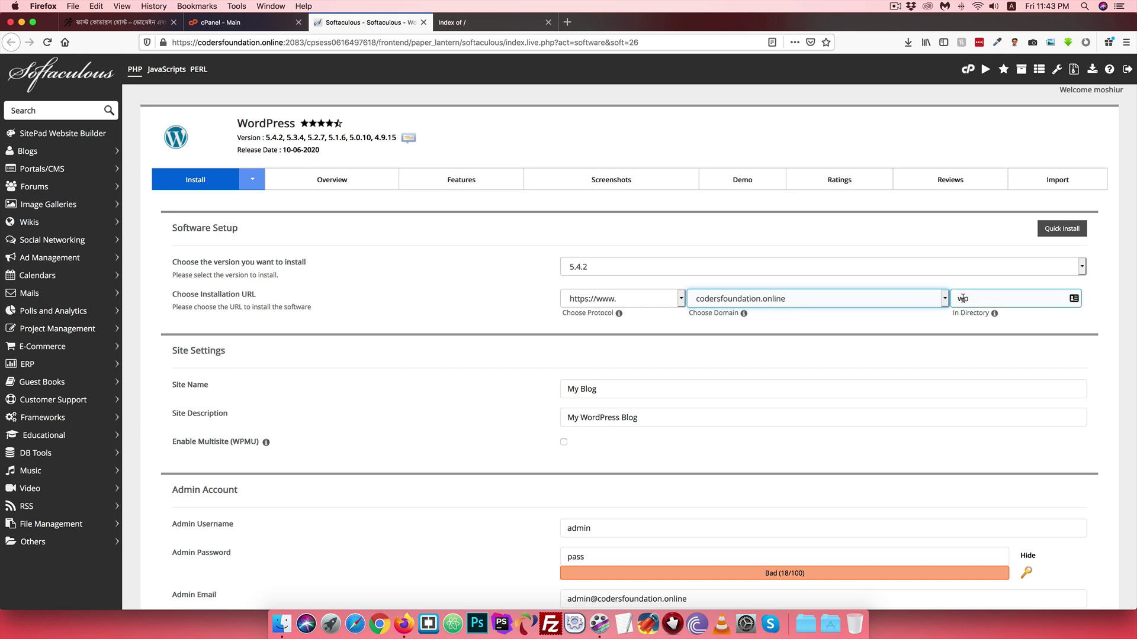
{"action": "key", "text": "BackSpace"}
{"action": "key", "text": "BackSpace"}
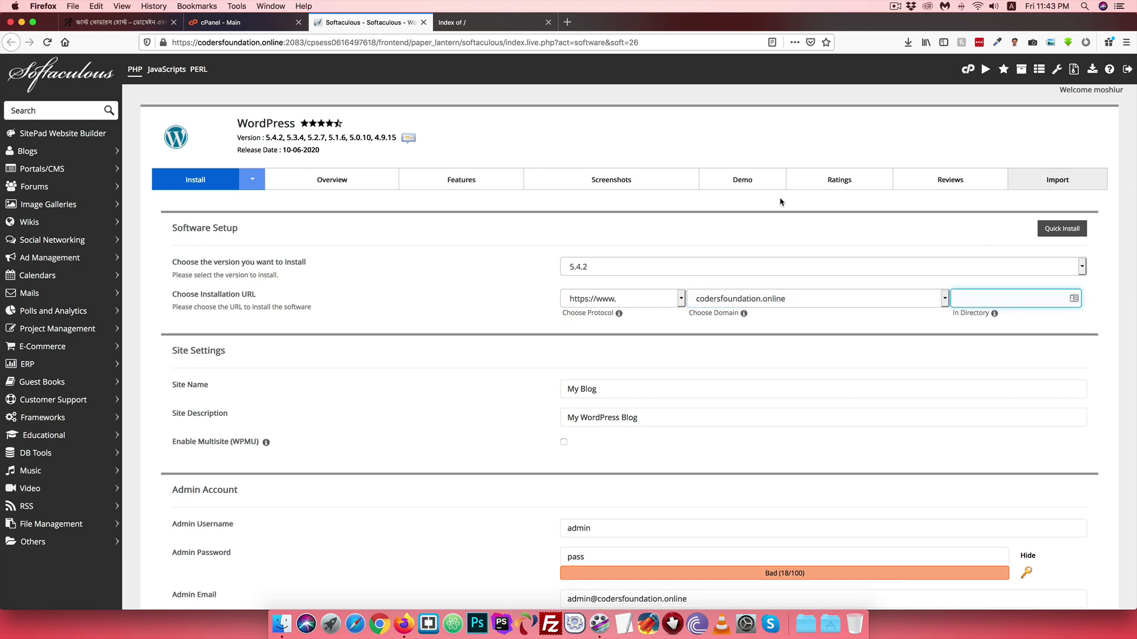
{"action": "left_click", "coordinate": [220, 22]}
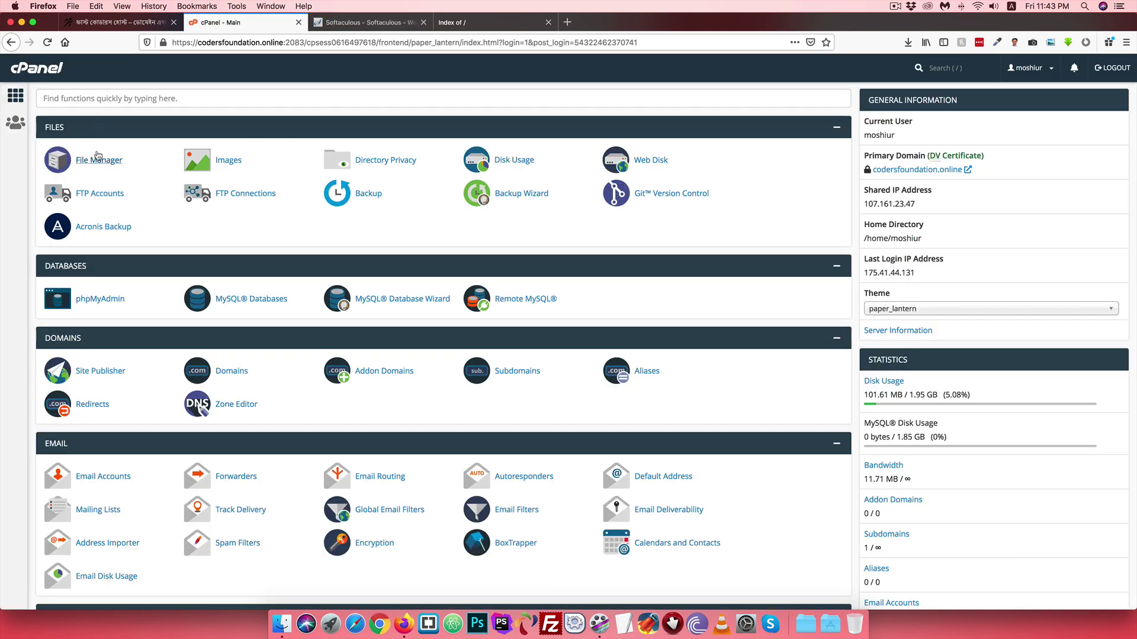
{"action": "left_click", "coordinate": [86, 158]}
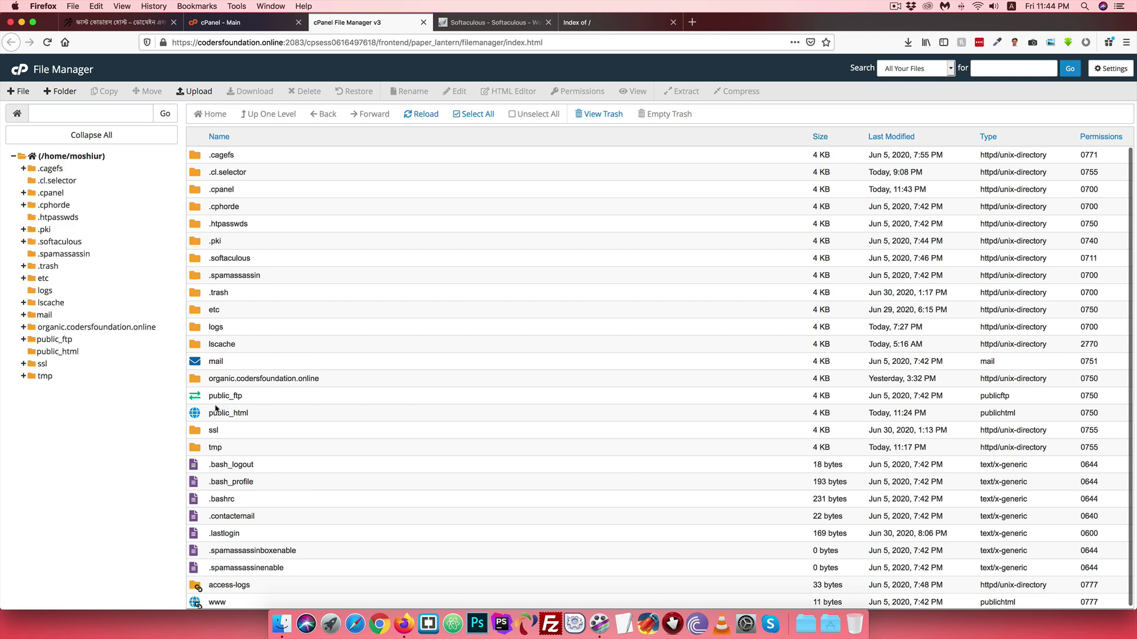
Open public_html in File Manager, confirming it and the live Index of / are empty
{"action": "double_click", "coordinate": [200, 414]}
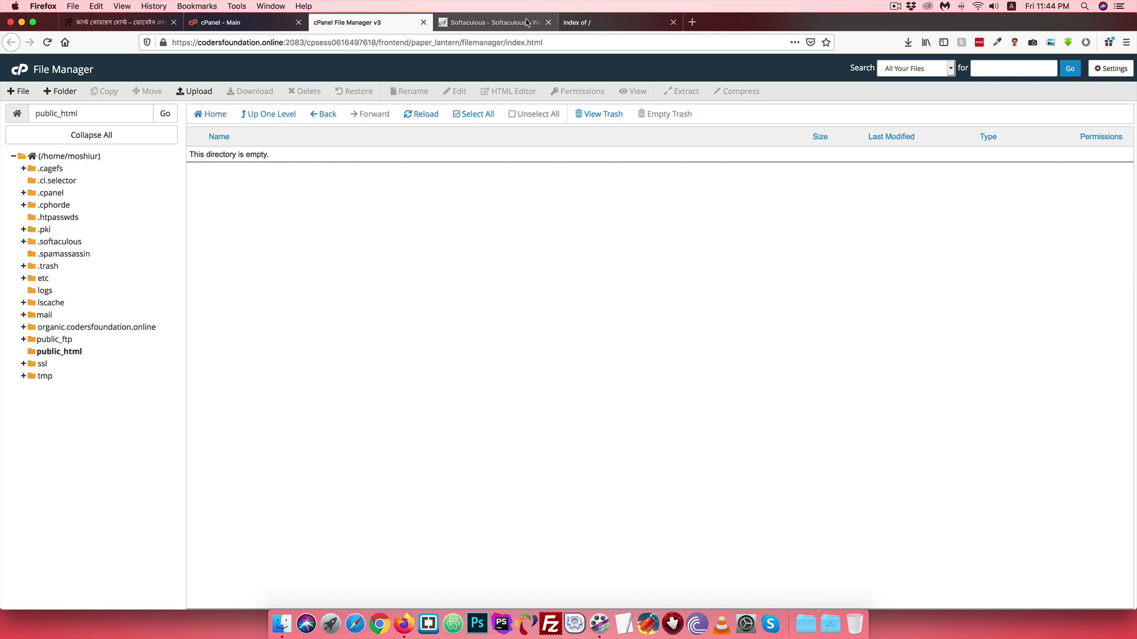
{"action": "left_click", "coordinate": [574, 20]}
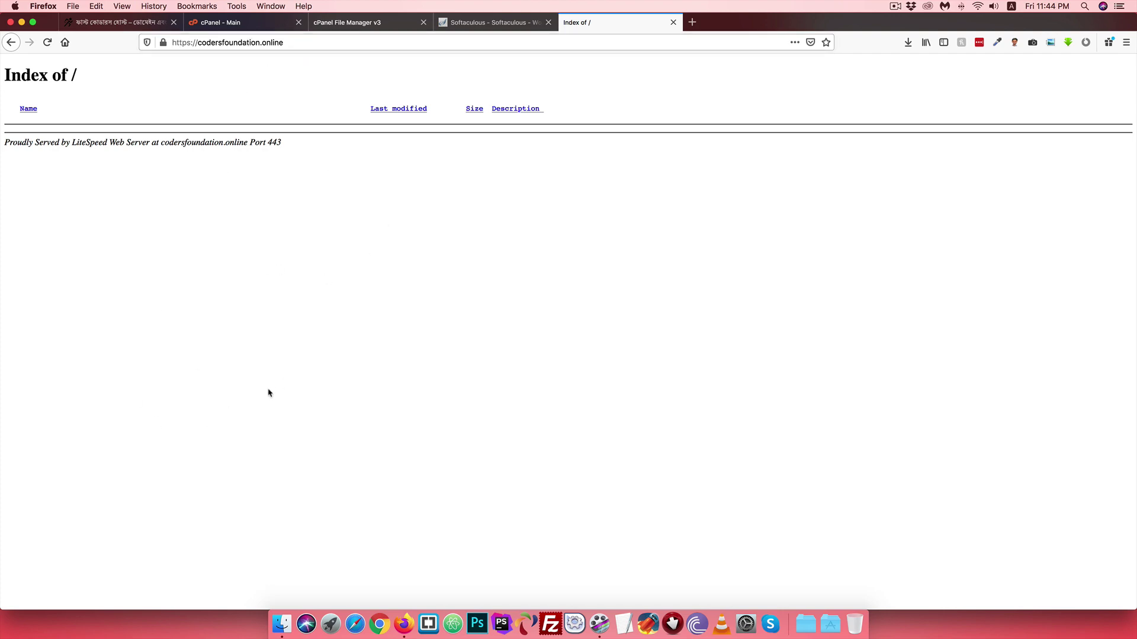
{"action": "left_click", "coordinate": [491, 22]}
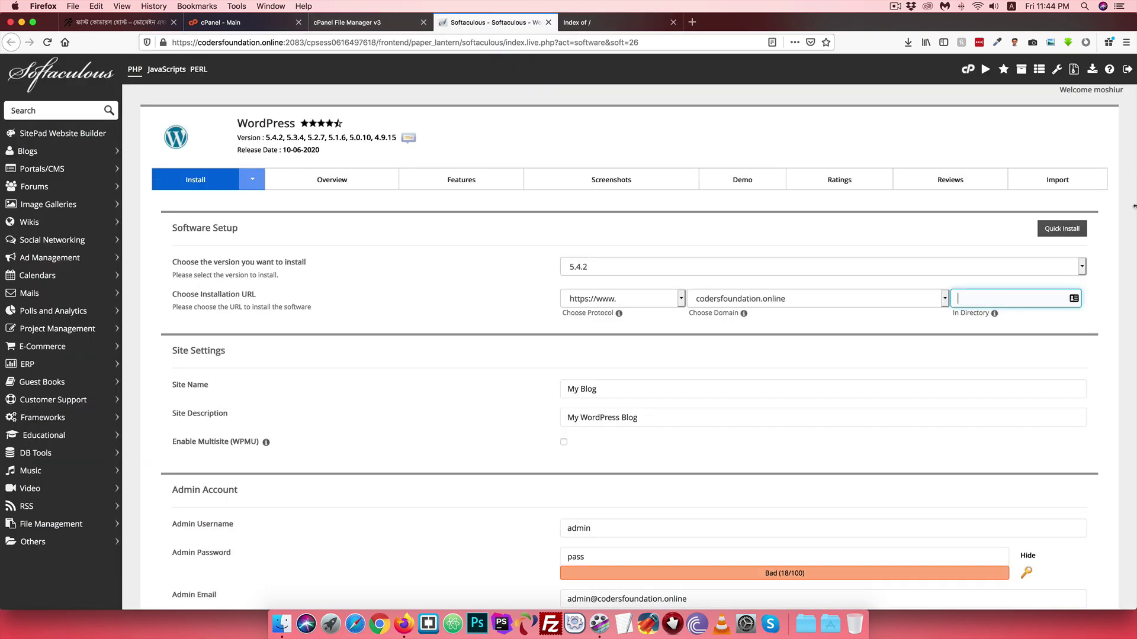
{"action": "left_click", "coordinate": [211, 23]}
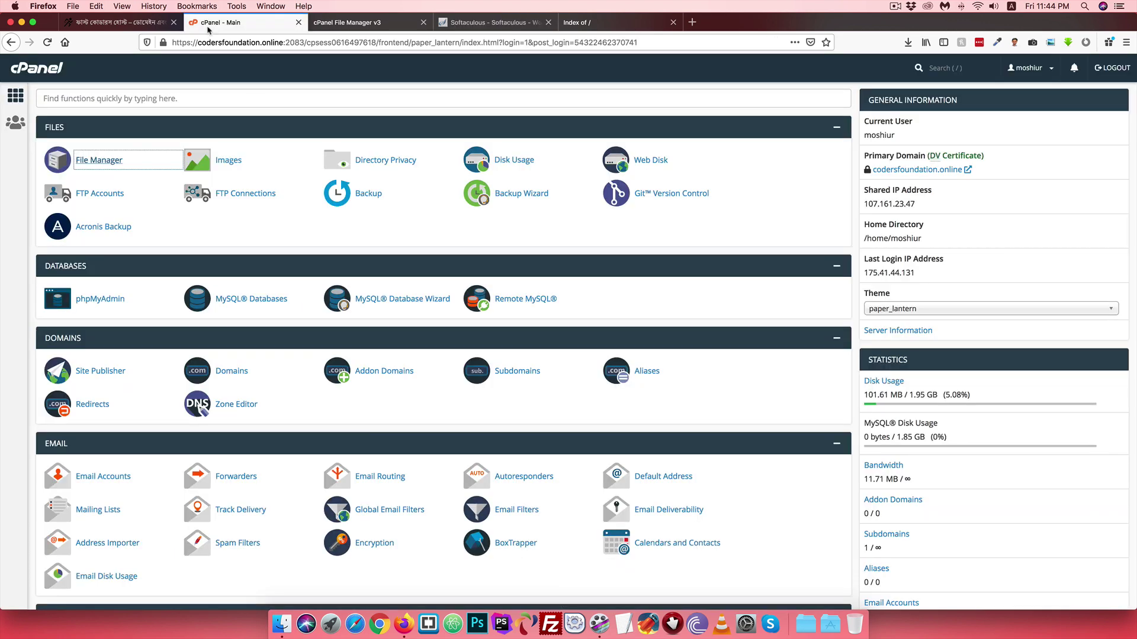
{"action": "left_click", "coordinate": [318, 26]}
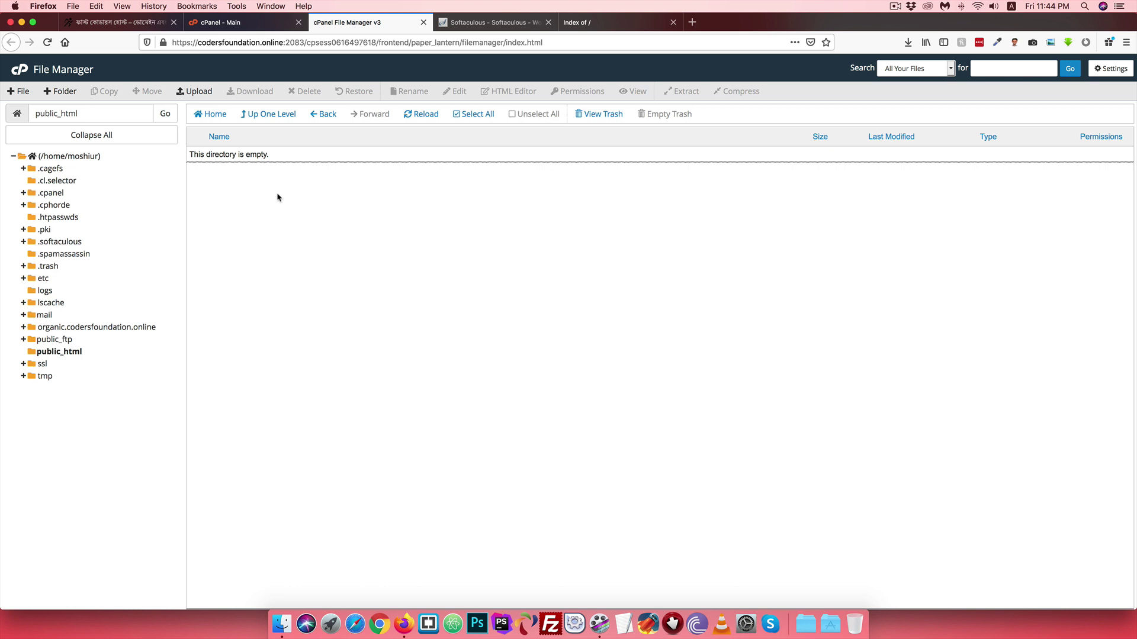
{"action": "left_click", "coordinate": [615, 22]}
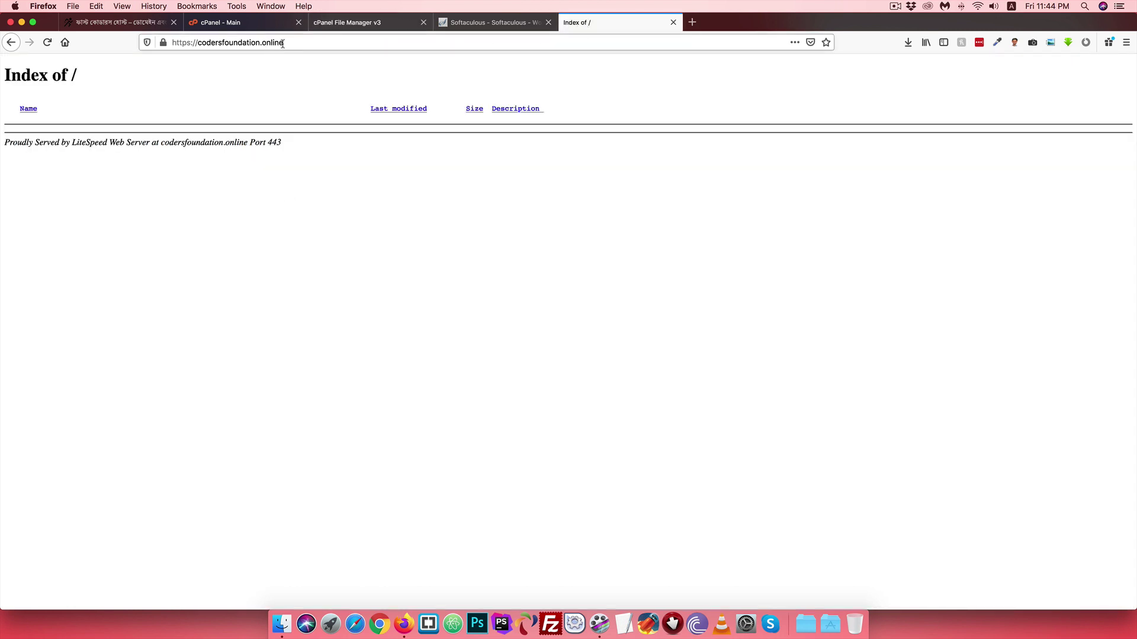
{"action": "left_click", "coordinate": [292, 41]}
{"action": "key", "text": "Right"}
{"action": "type", "text": "/wp"}
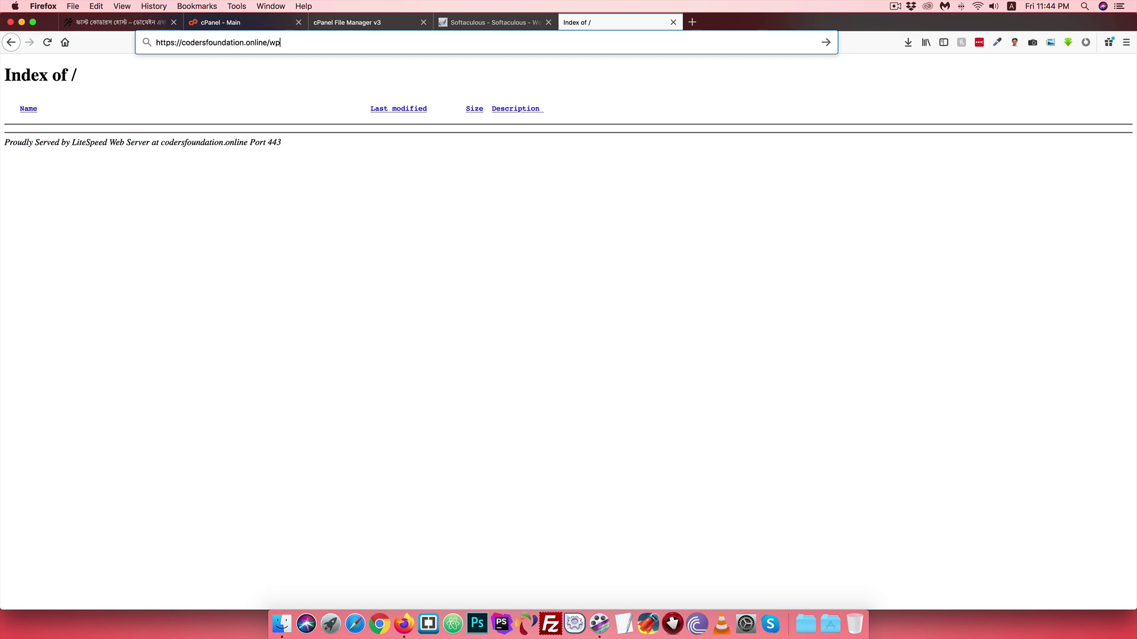
{"action": "key", "text": "BackSpace"}
{"action": "key", "text": "BackSpace"}
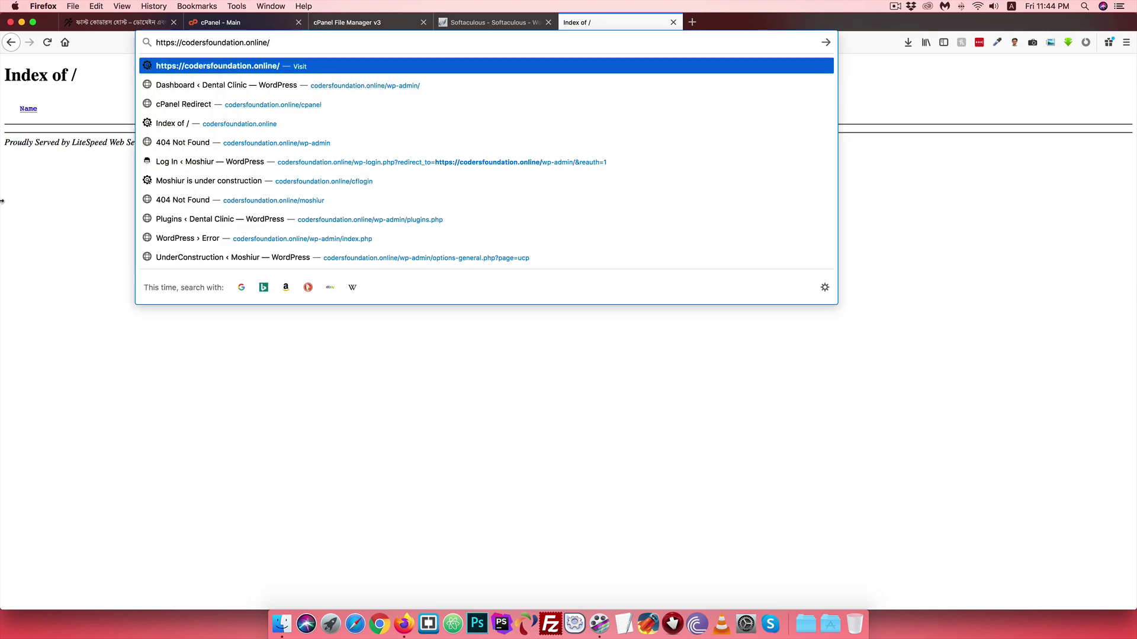
{"action": "key", "text": "Return"}
{"action": "left_click", "coordinate": [459, 24]}
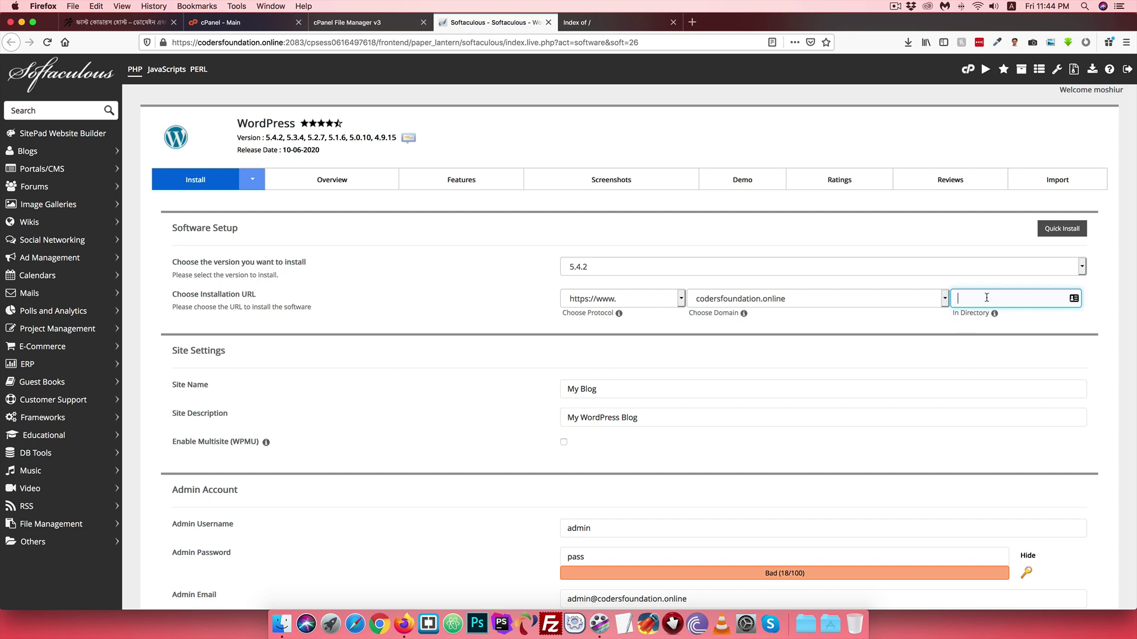
Replace the default admin username with a custom one and paste a stronger admin password
{"action": "scroll", "coordinate": [531, 360], "scroll_direction": "down", "scroll_amount": 4}
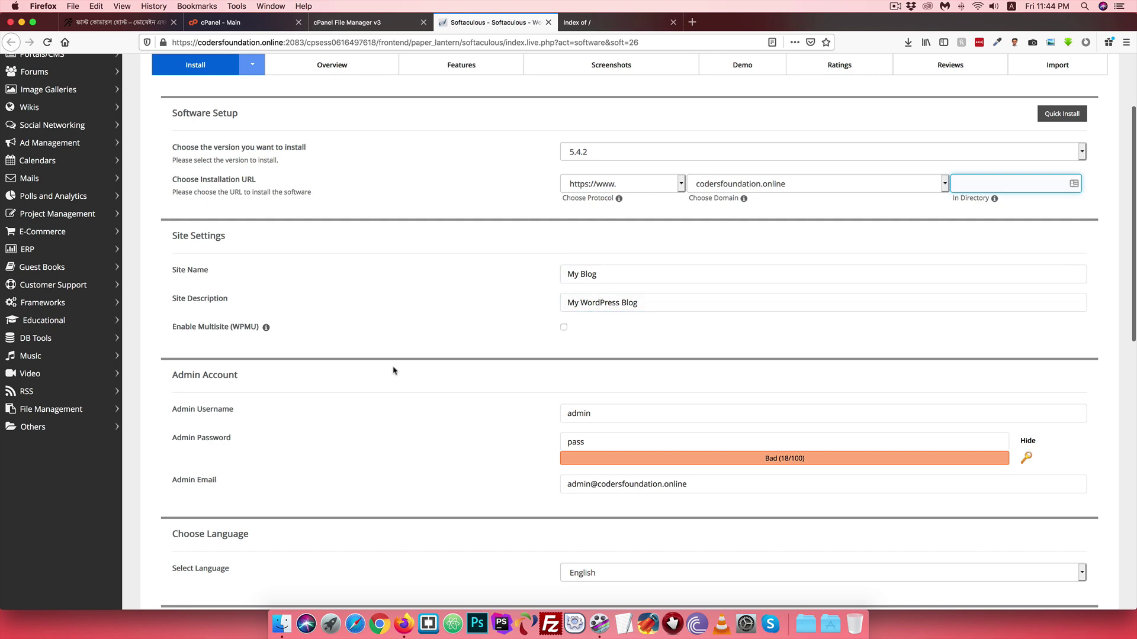
{"action": "scroll", "coordinate": [393, 371], "scroll_direction": "down", "scroll_amount": 4}
{"action": "left_click_drag", "start_coordinate": [602, 294], "coordinate": [548, 299]}
{"action": "type", "text": "moshiur"}
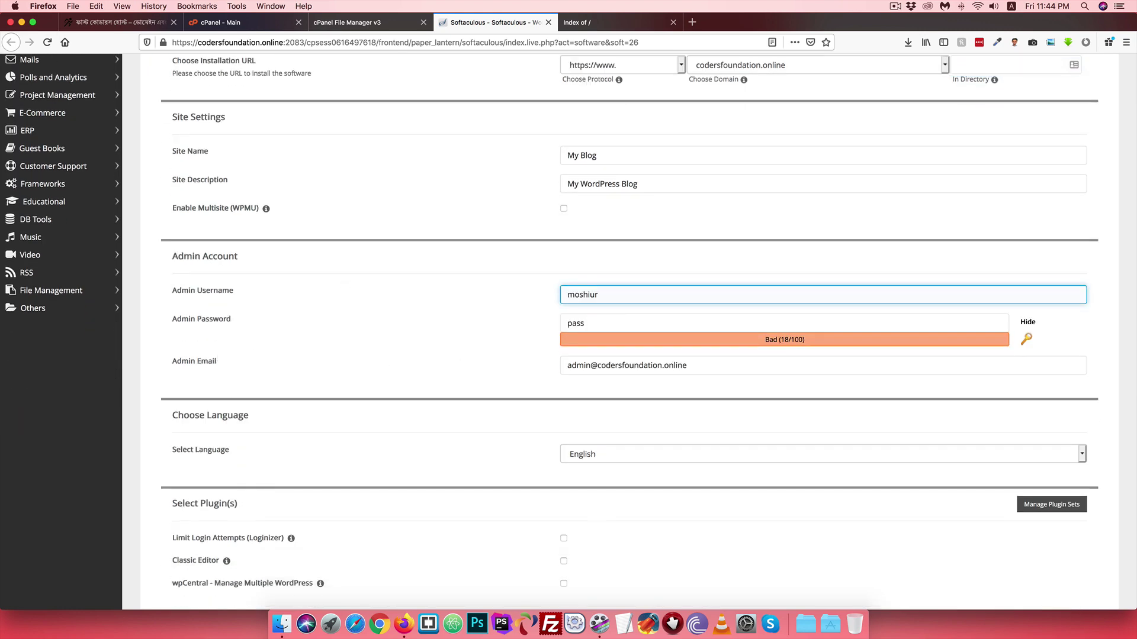
{"action": "left_click_drag", "start_coordinate": [606, 324], "coordinate": [452, 324]}
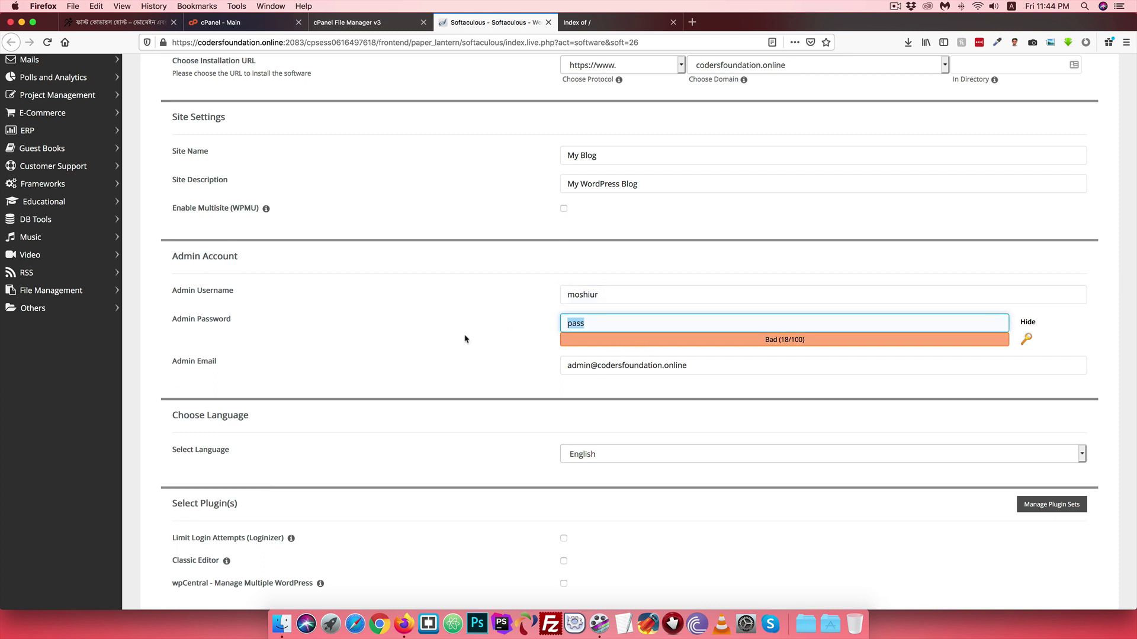
{"action": "key", "text": "super+v"}
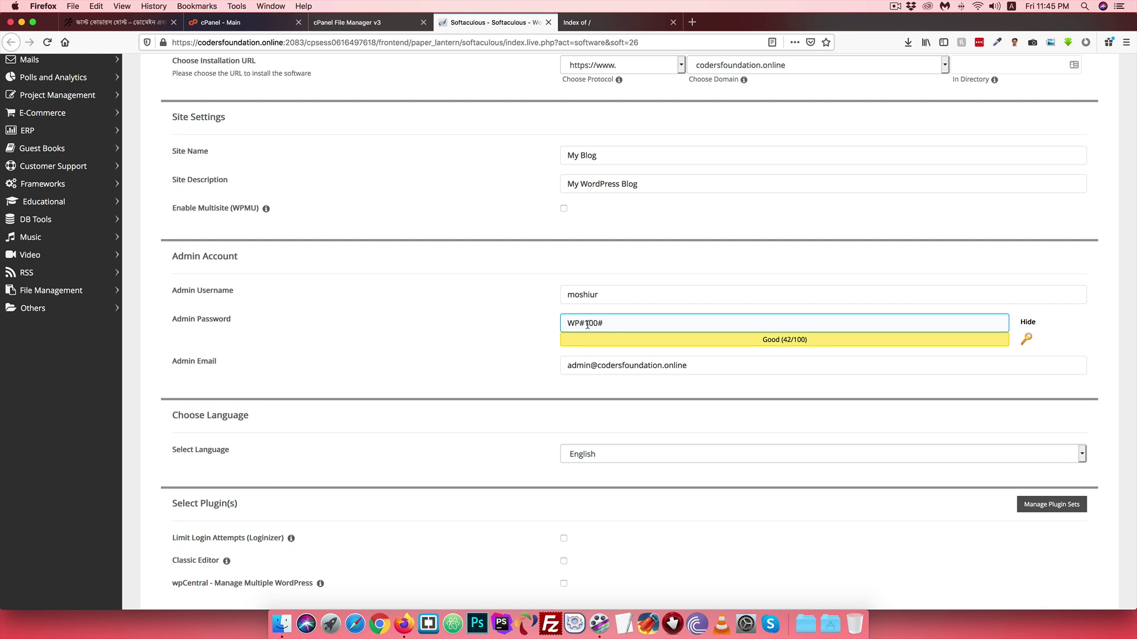
Leave the admin email unchanged and start the WordPress installation
{"action": "left_click", "coordinate": [591, 369]}
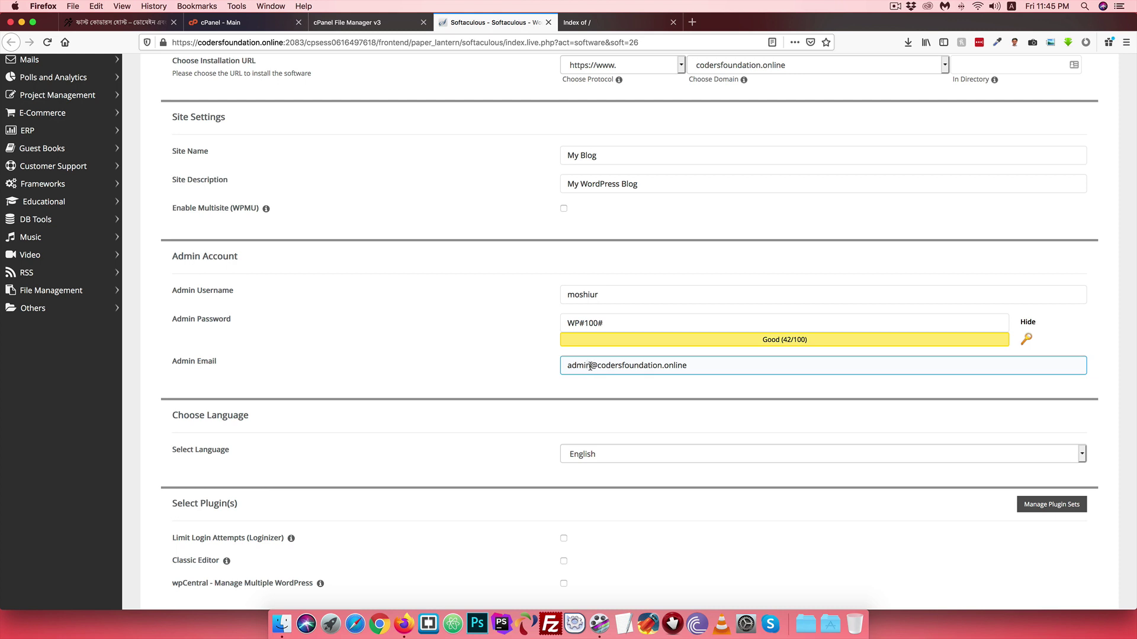
{"action": "left_click", "coordinate": [523, 376]}
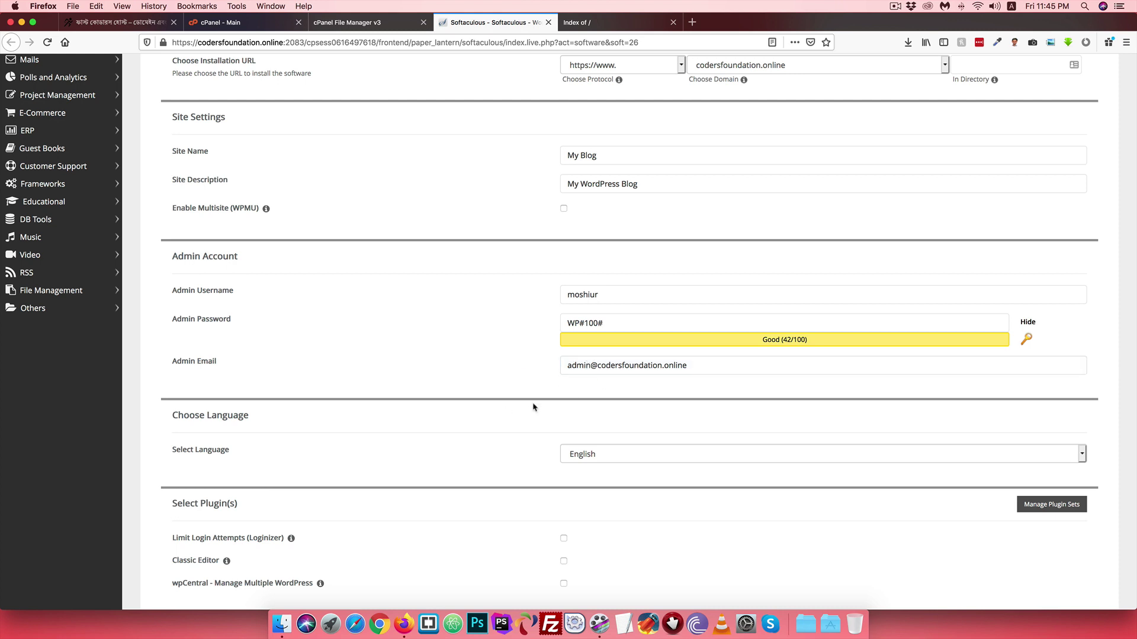
{"action": "scroll", "coordinate": [534, 407], "scroll_direction": "down", "scroll_amount": 5}
{"action": "scroll", "coordinate": [533, 407], "scroll_direction": "down", "scroll_amount": 5}
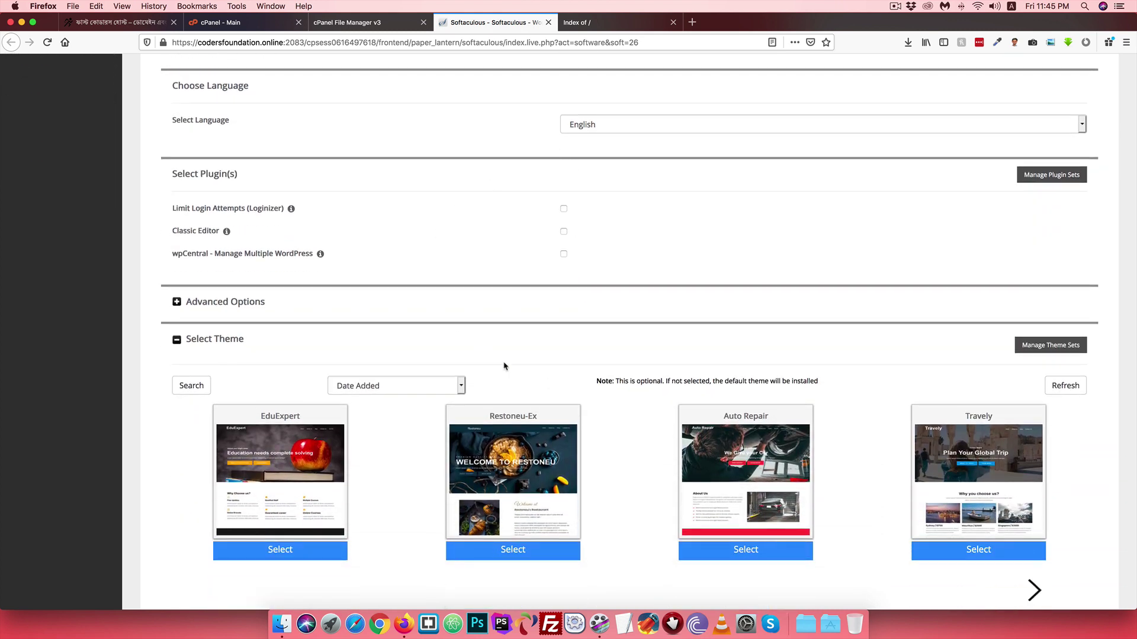
{"action": "mouse_move", "coordinate": [291, 209]}
{"action": "scroll", "coordinate": [674, 217], "scroll_direction": "down", "scroll_amount": 4}
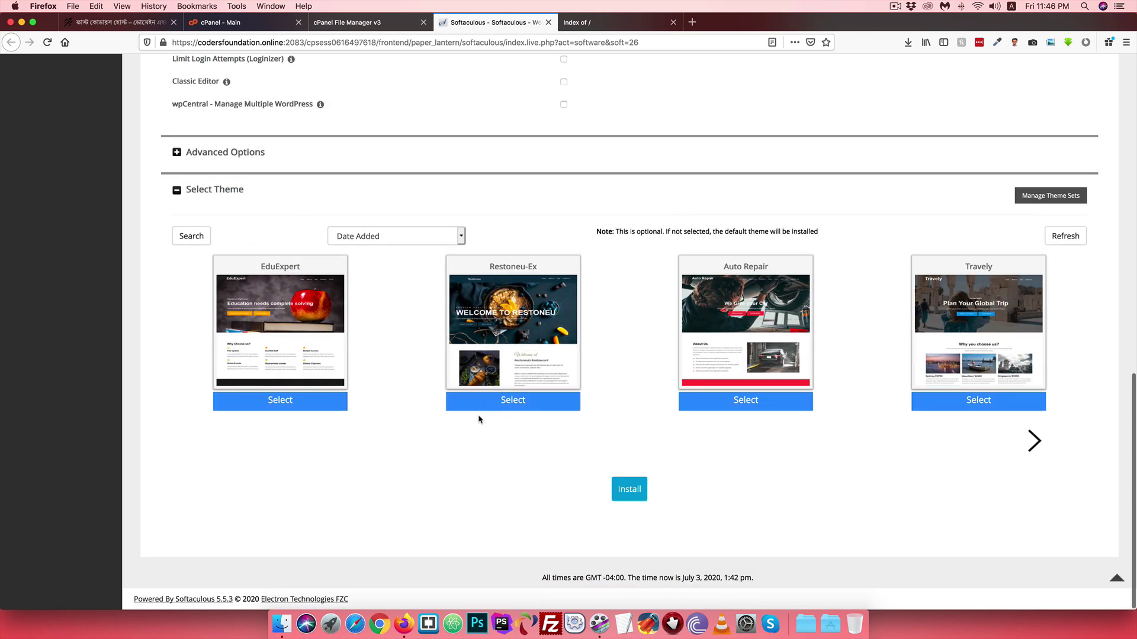
{"action": "left_click", "coordinate": [635, 495]}
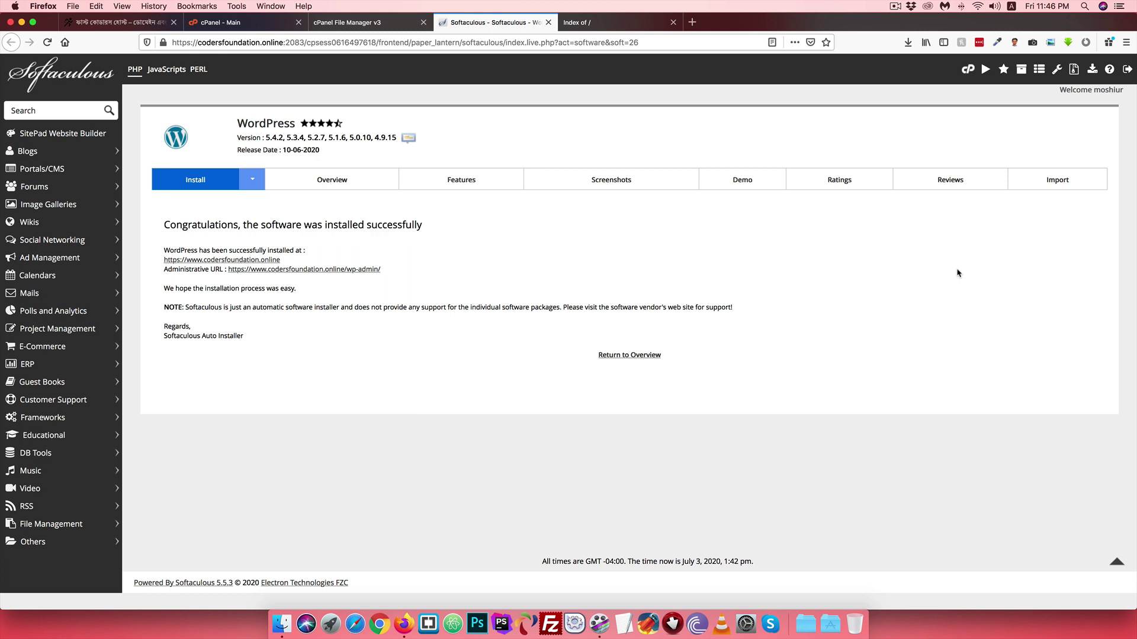
Open the new site's Administrative URL to reach the WordPress dashboard
{"action": "left_click", "coordinate": [314, 271]}
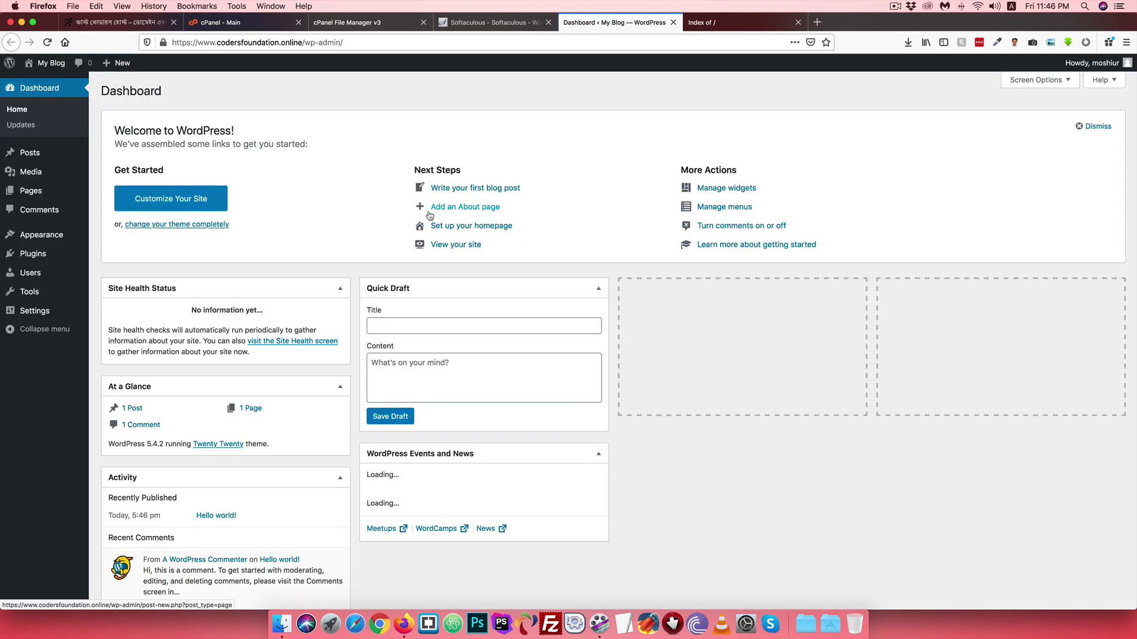
Log out of the WordPress admin via Howdy, then return to the Index of / tab
{"action": "key", "text": "ctrl+shift+Tab"}
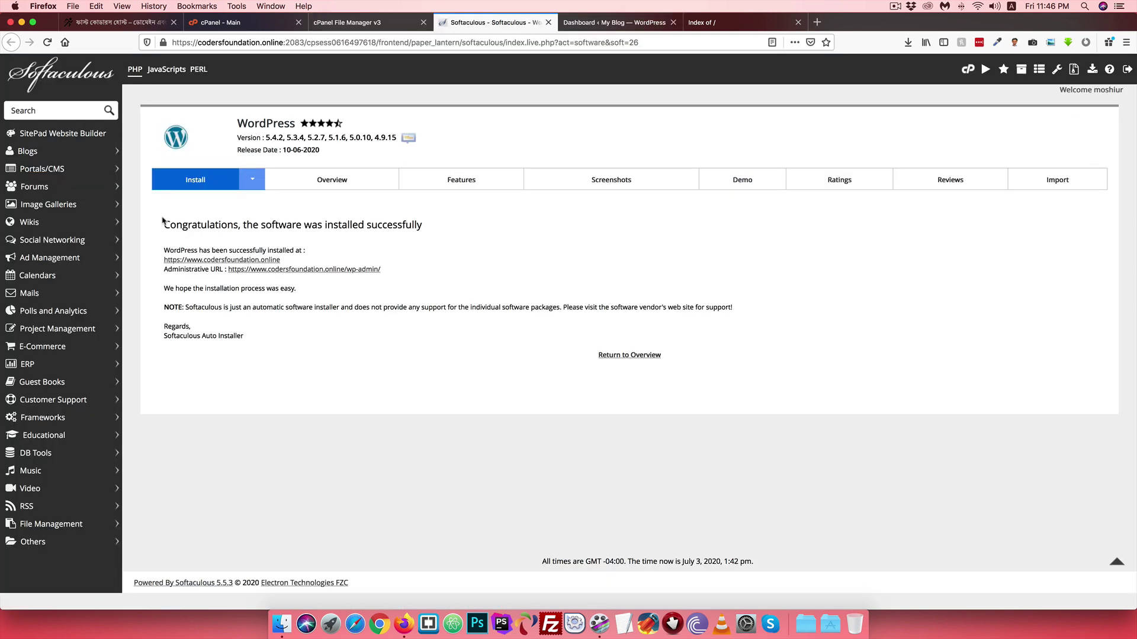
{"action": "left_click", "coordinate": [588, 23]}
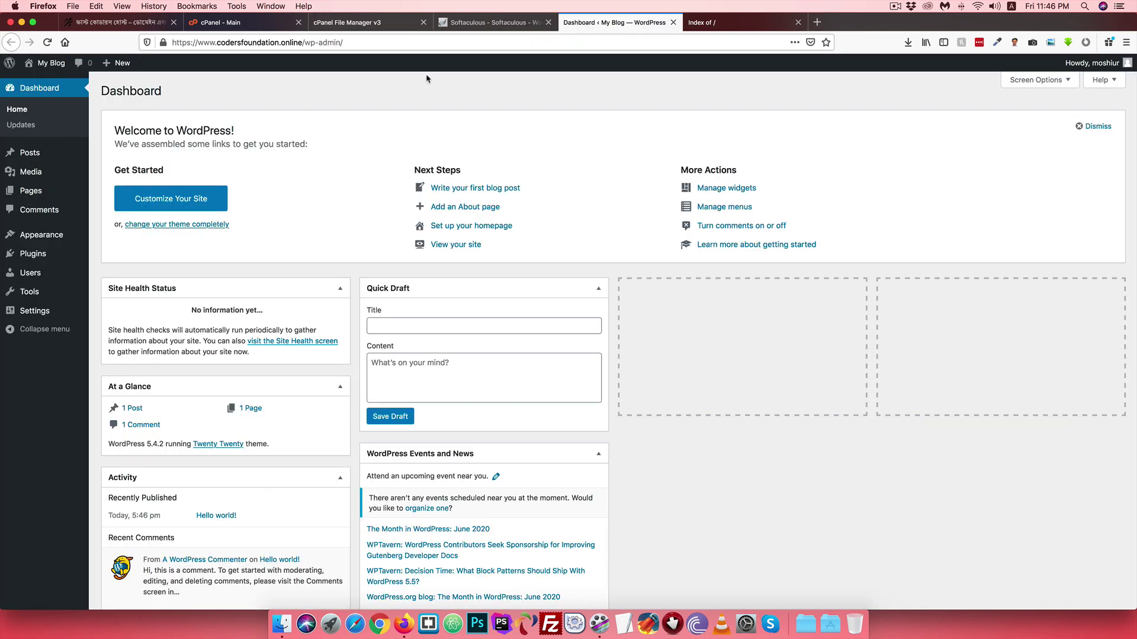
{"action": "mouse_move", "coordinate": [1077, 71]}
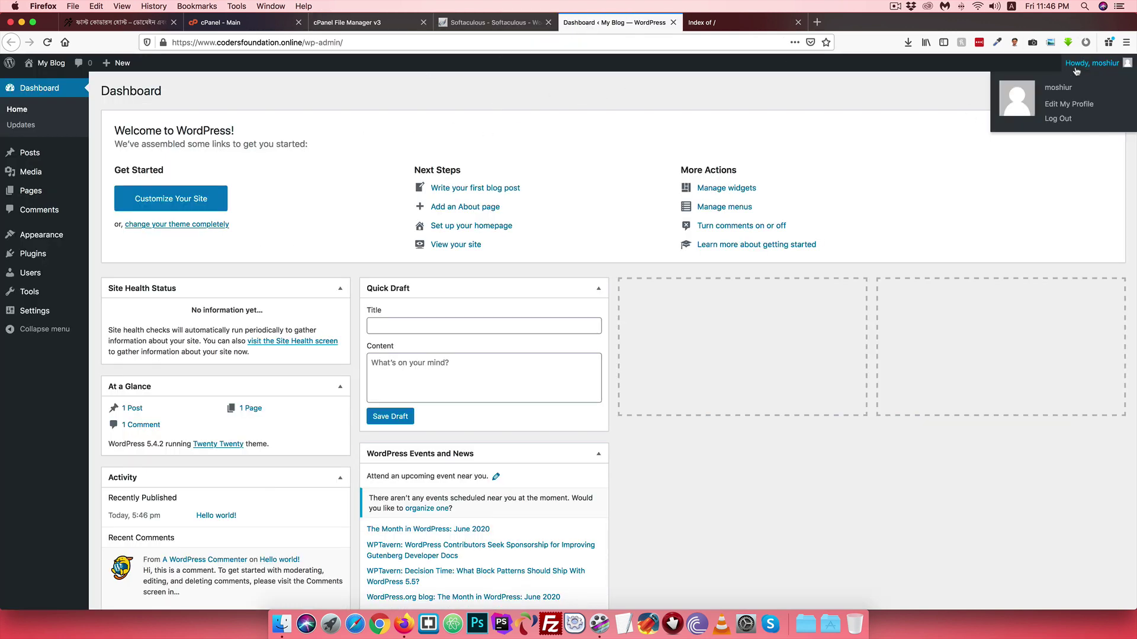
{"action": "left_click", "coordinate": [1058, 118]}
{"action": "left_click", "coordinate": [735, 23]}
{"action": "left_click", "coordinate": [206, 41]}
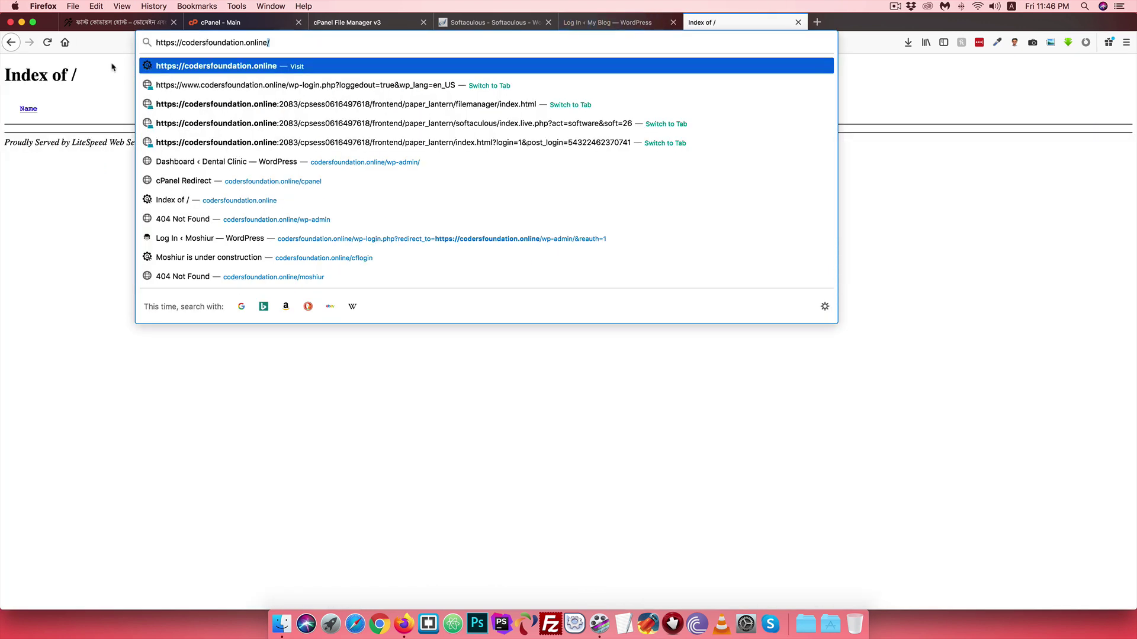
{"action": "left_click", "coordinate": [186, 42]}
{"action": "type", "text": "www"}
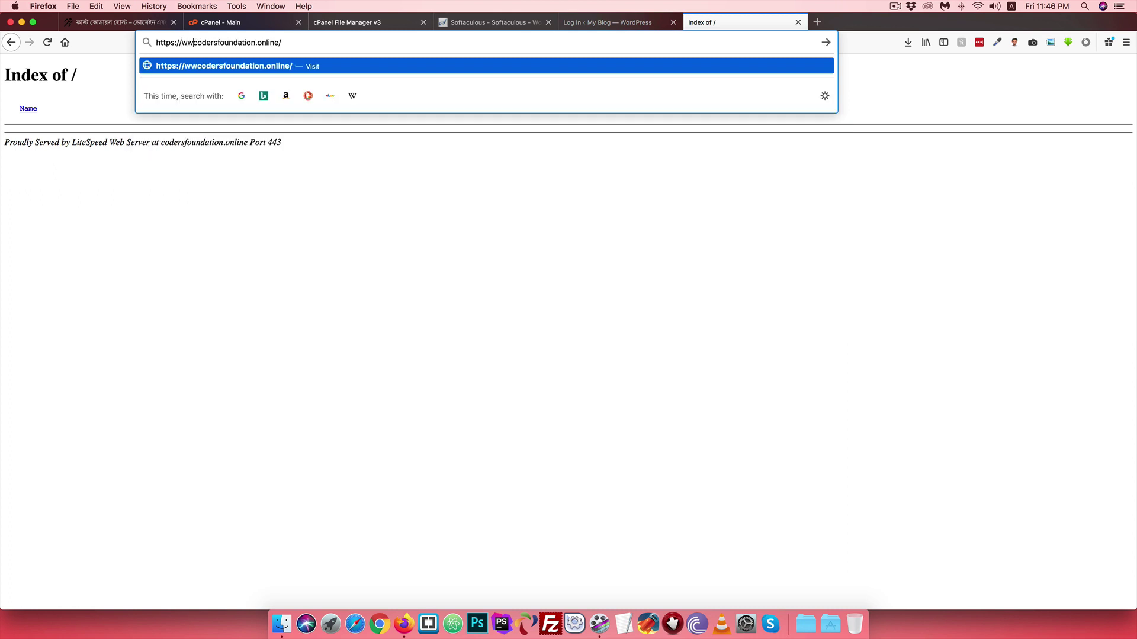
{"action": "type", "text": "."}
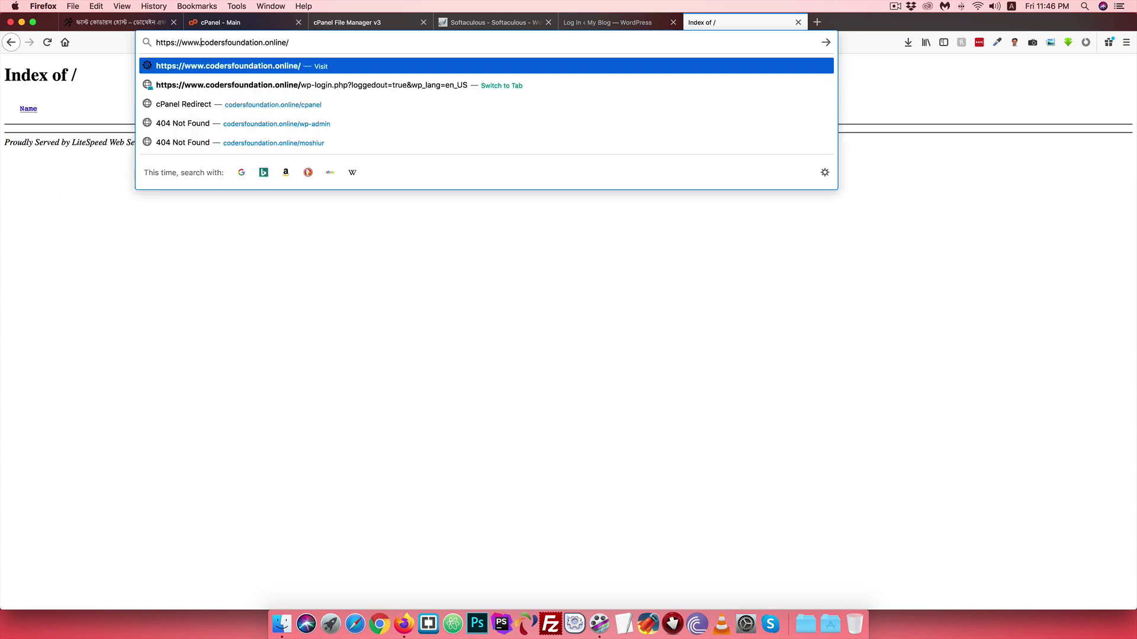
{"action": "key", "text": "Return"}
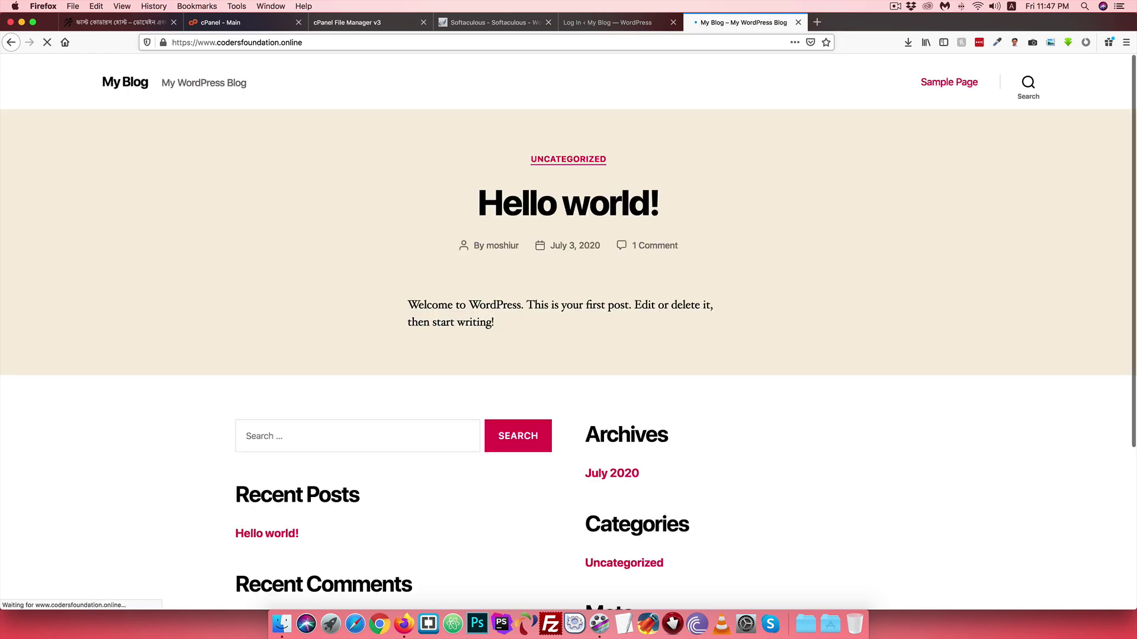
{"action": "scroll", "coordinate": [231, 309], "scroll_direction": "down", "scroll_amount": 5}
{"action": "scroll", "coordinate": [233, 310], "scroll_direction": "up", "scroll_amount": 5}
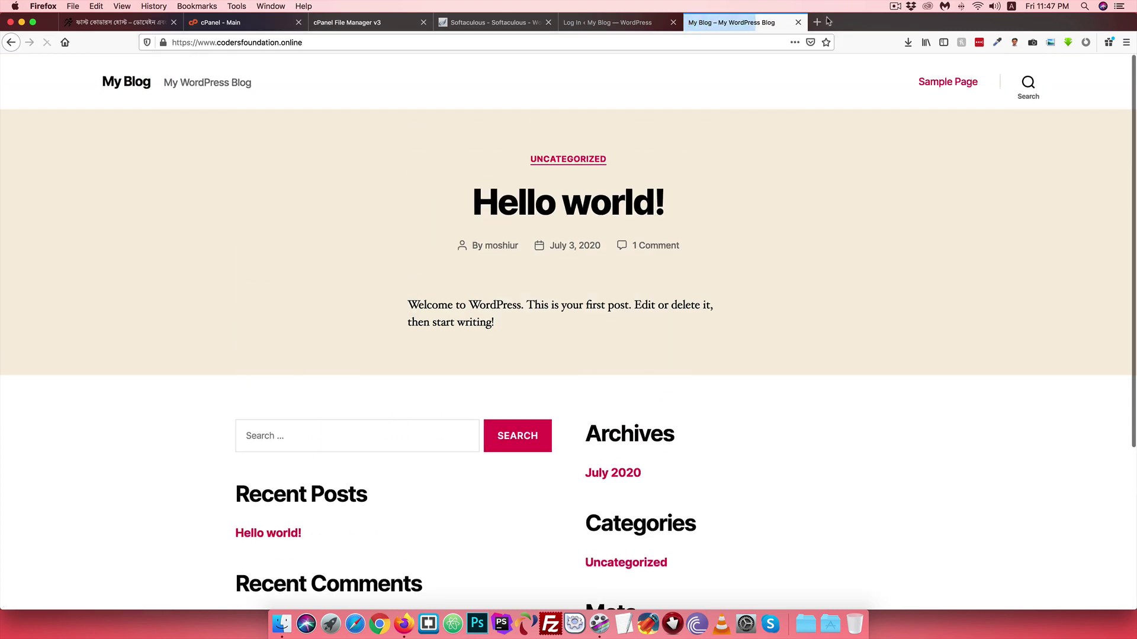
Log back in with the admin username and password, declining the save-login prompts
{"action": "left_click", "coordinate": [610, 23]}
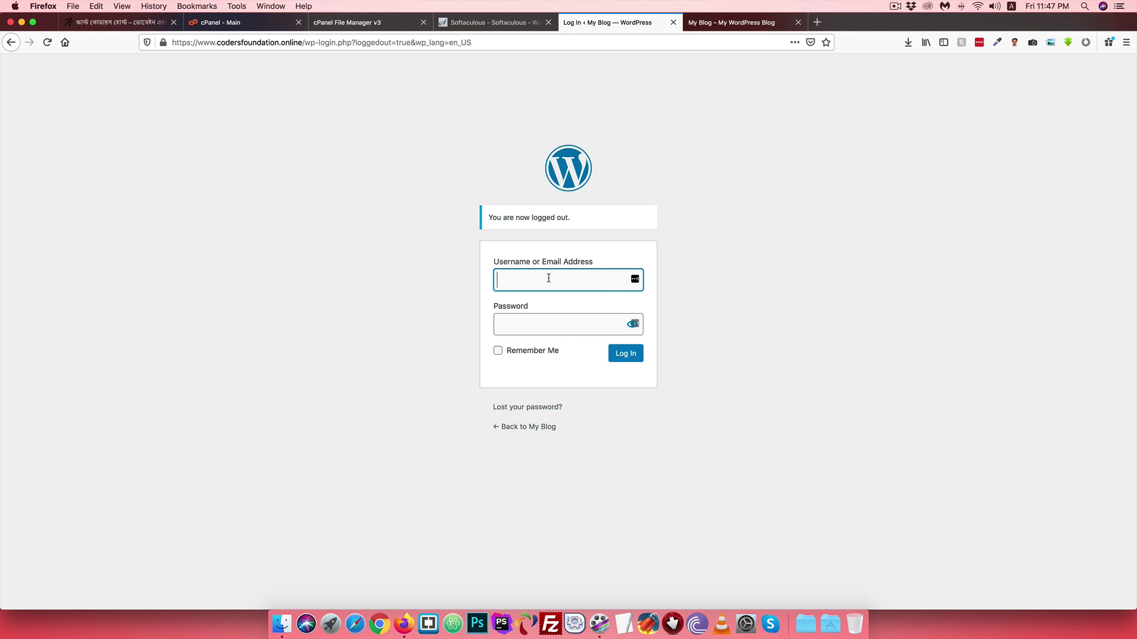
{"action": "type", "text": "moshiur"}
{"action": "key", "text": "Tab"}
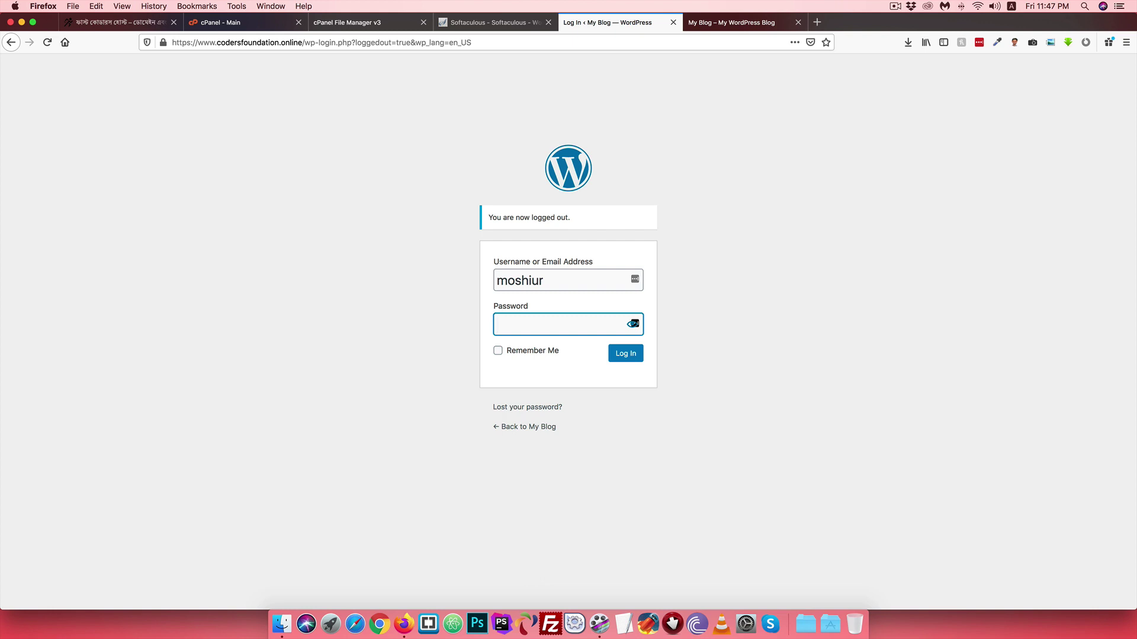
{"action": "type", "text": "••••••"}
{"action": "key", "text": "Return"}
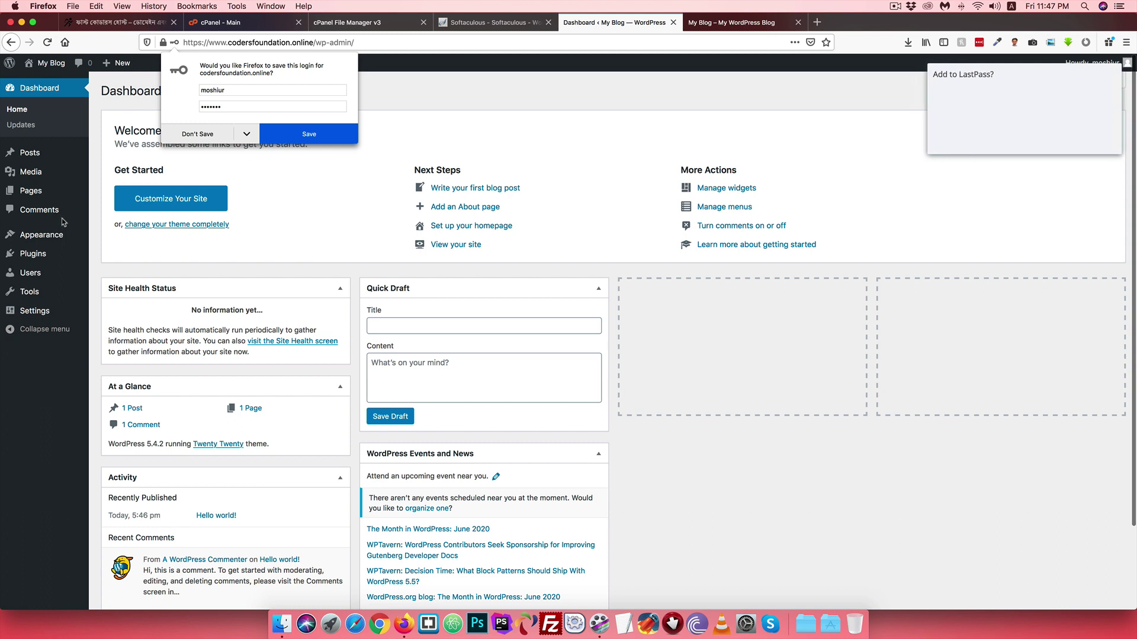
{"action": "left_click", "coordinate": [212, 134]}
{"action": "left_click", "coordinate": [1043, 141]}
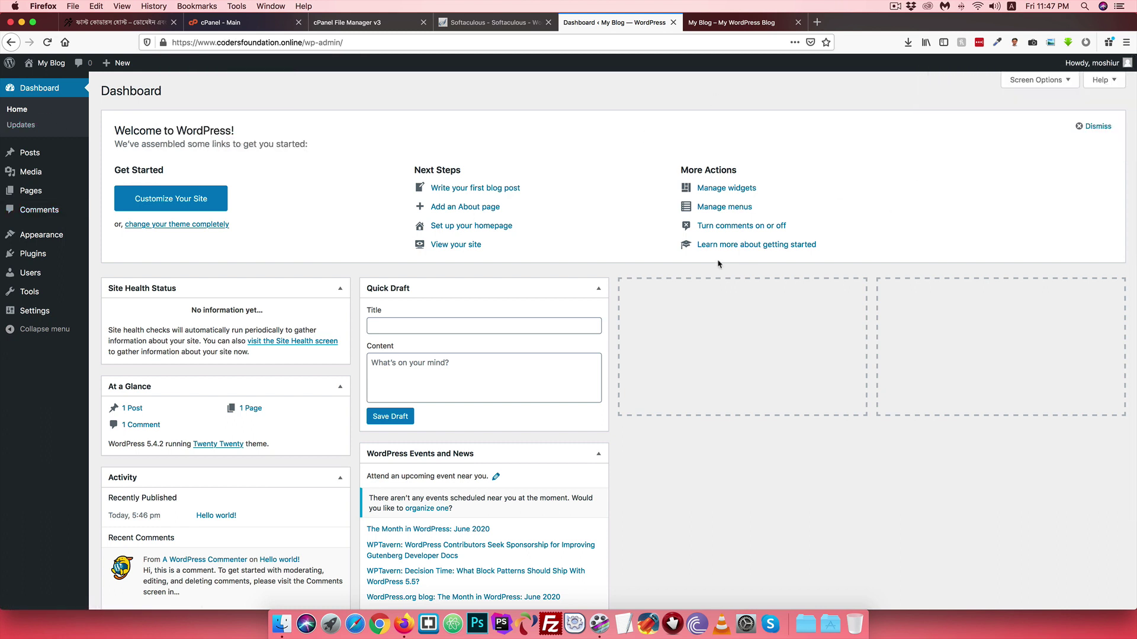